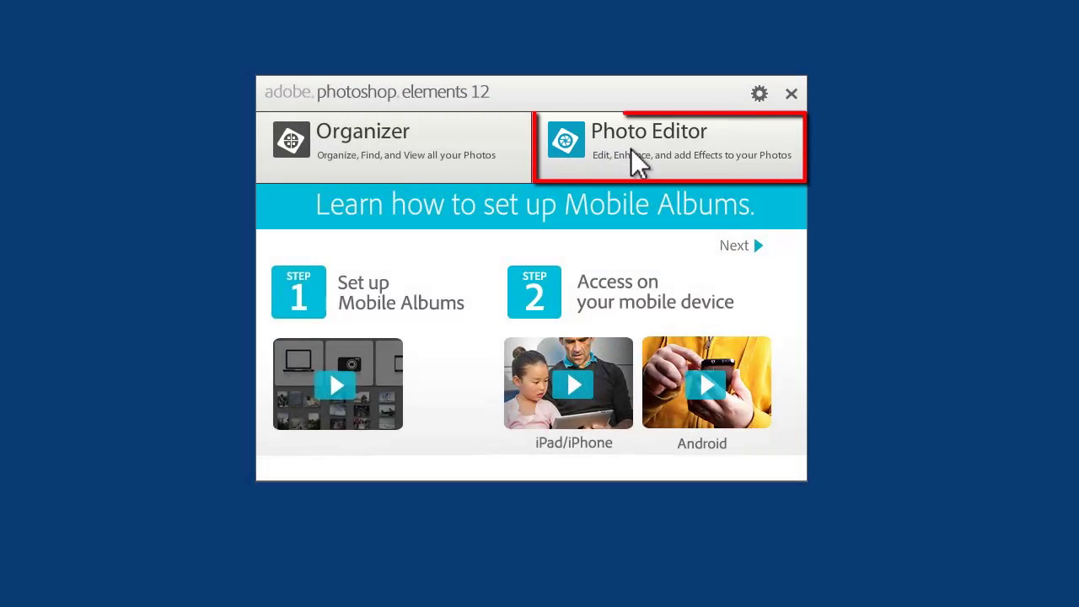
Step: In the Photo Editor, open WP_20130816_004e from the Camera Roll folder
{"action": "left_click", "coordinate": [627, 147]}
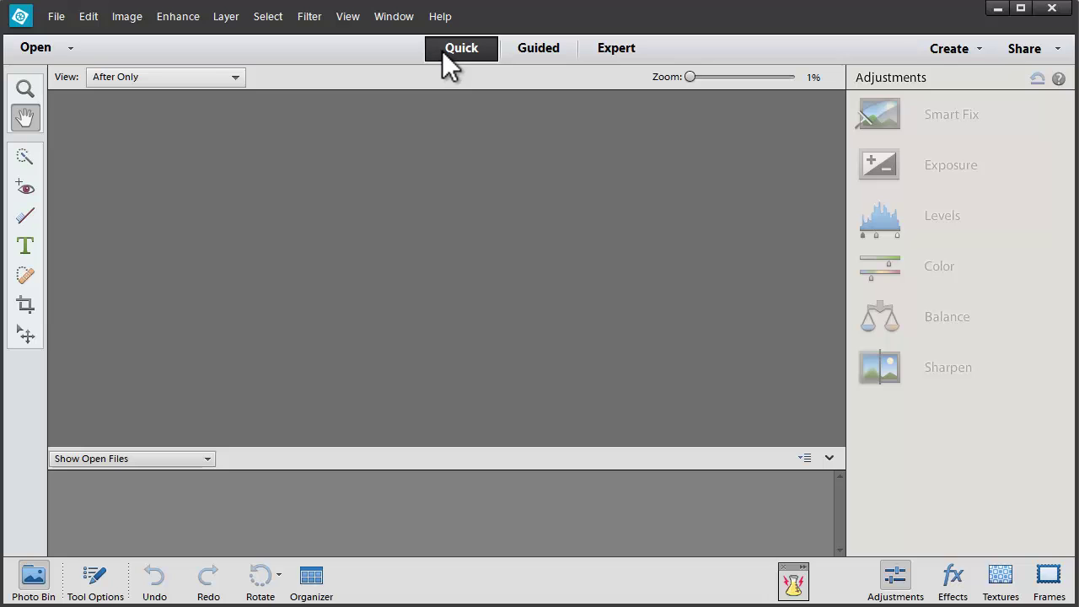
{"action": "left_click", "coordinate": [55, 49]}
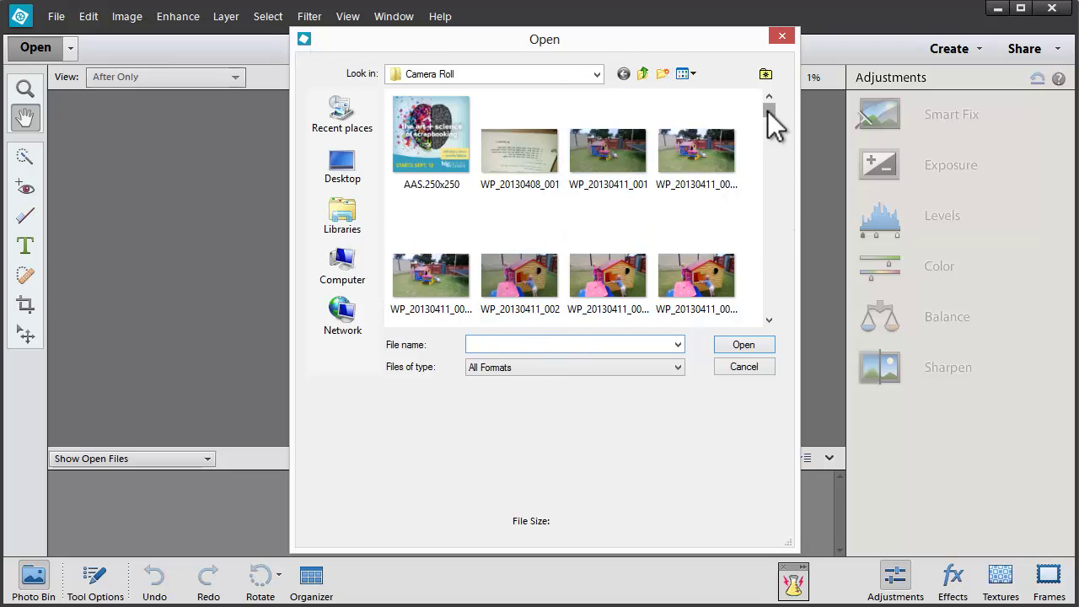
{"action": "left_click_drag", "start_coordinate": [771, 118], "coordinate": [770, 212]}
{"action": "scroll", "coordinate": [770, 214], "scroll_direction": "down", "scroll_amount": 5}
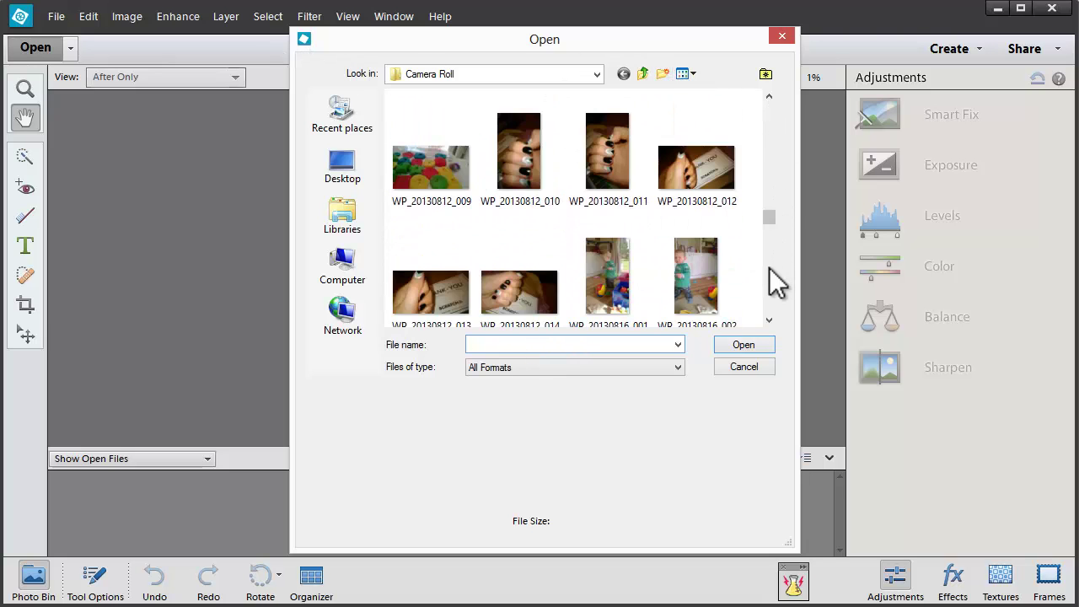
{"action": "scroll", "coordinate": [770, 269], "scroll_direction": "down", "scroll_amount": 3}
{"action": "left_click", "coordinate": [697, 168]}
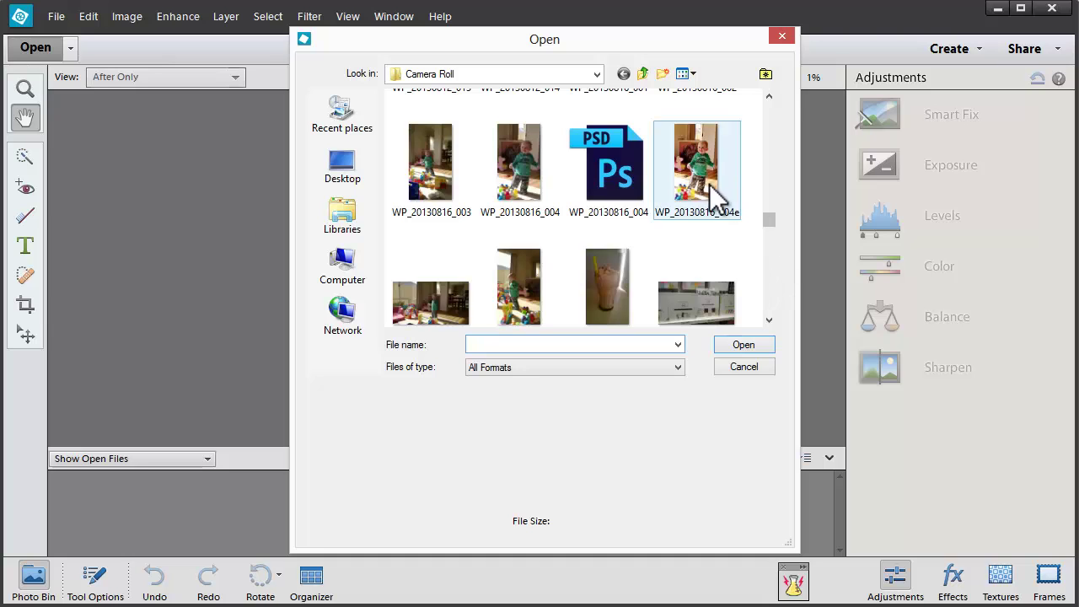
{"action": "left_click", "coordinate": [744, 350]}
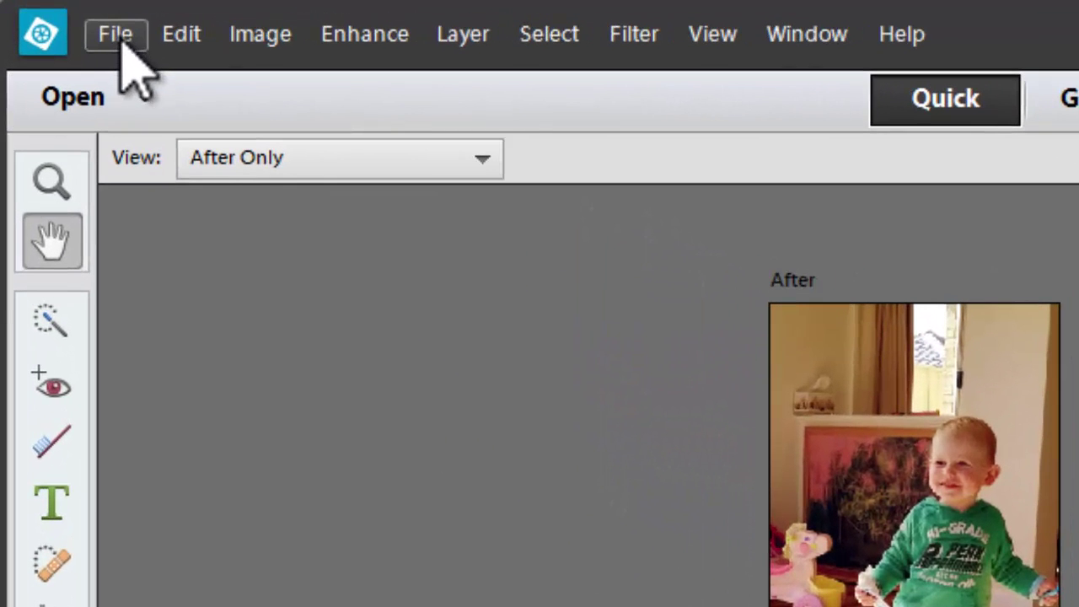
Step: Save a copy as WP_20130816_004e.psd in Photoshop PSD format in Camera Roll
{"action": "left_click", "coordinate": [121, 40]}
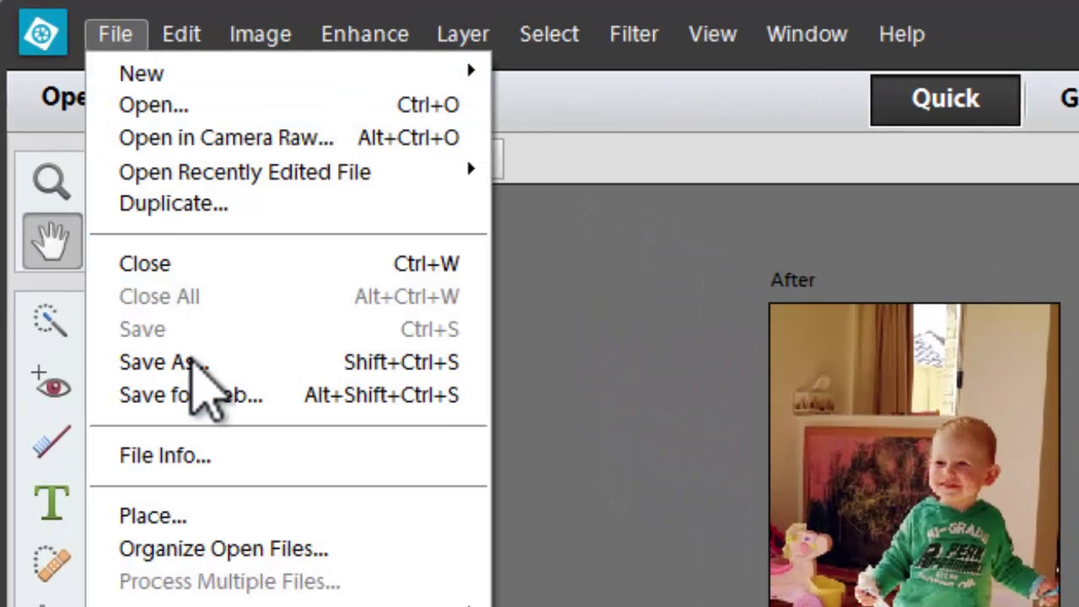
{"action": "left_click", "coordinate": [198, 365]}
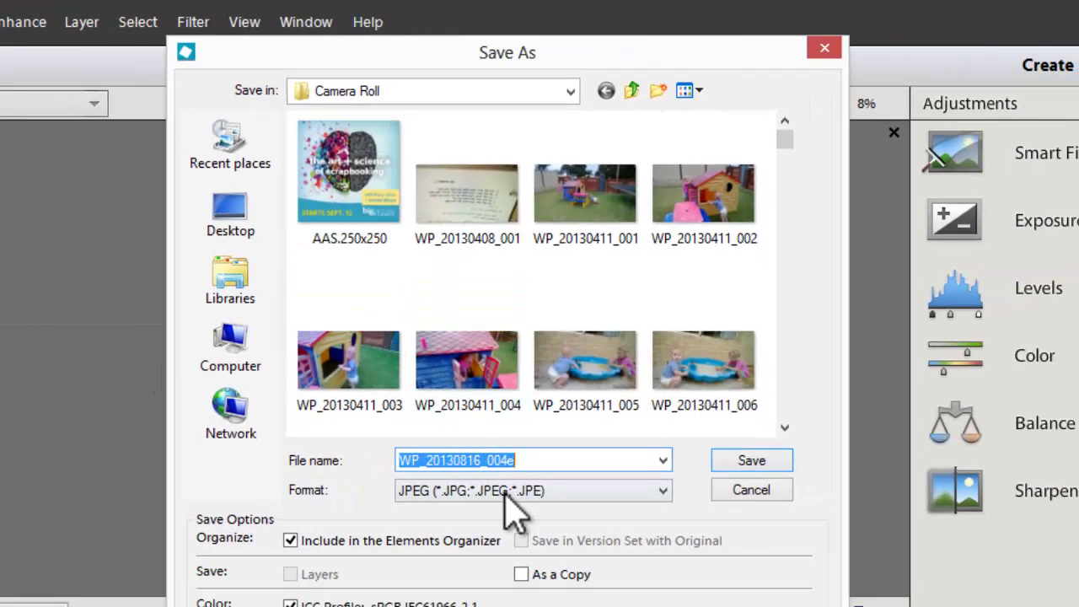
{"action": "left_click", "coordinate": [507, 490]}
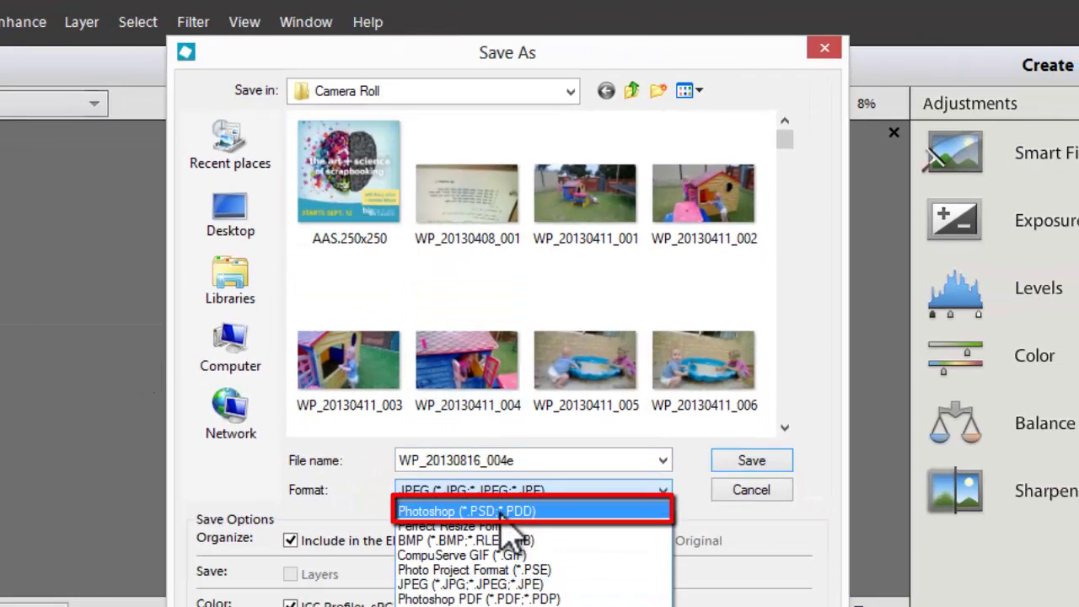
{"action": "left_click", "coordinate": [504, 511]}
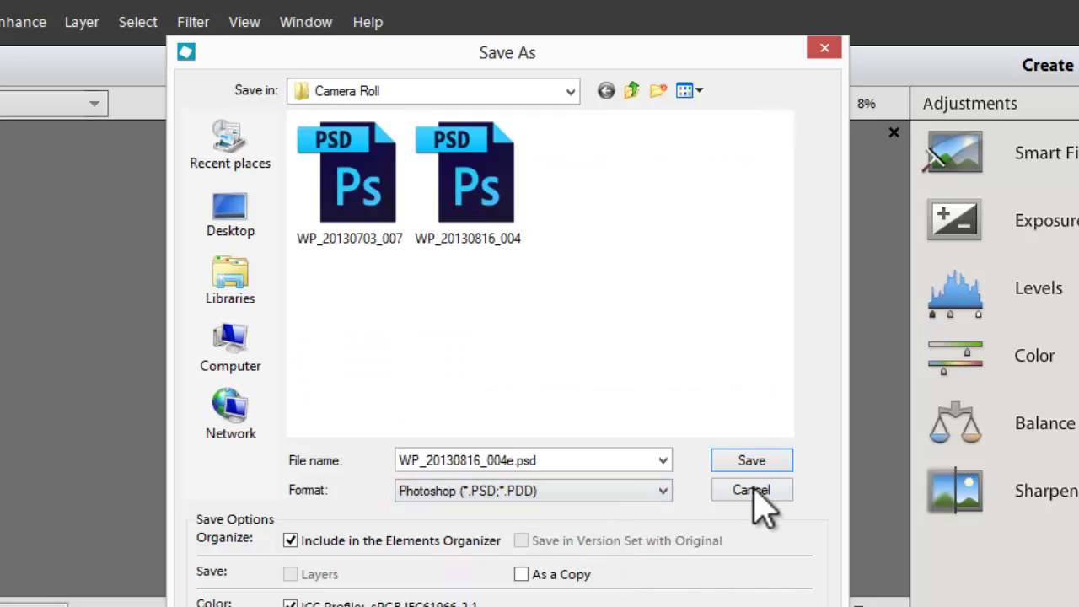
{"action": "left_click", "coordinate": [746, 464]}
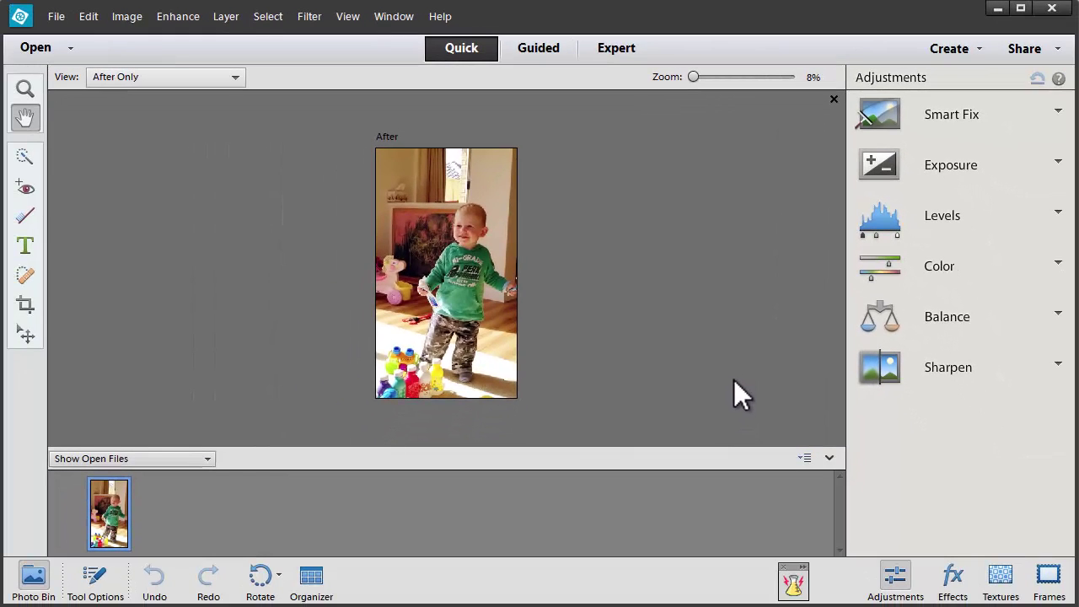
Step: Preview paper, scalloped, round, speech-bubble and plain white frames, ending on the worn paper frame
{"action": "key", "text": "ctrl+plus"}
{"action": "key", "text": "ctrl+plus"}
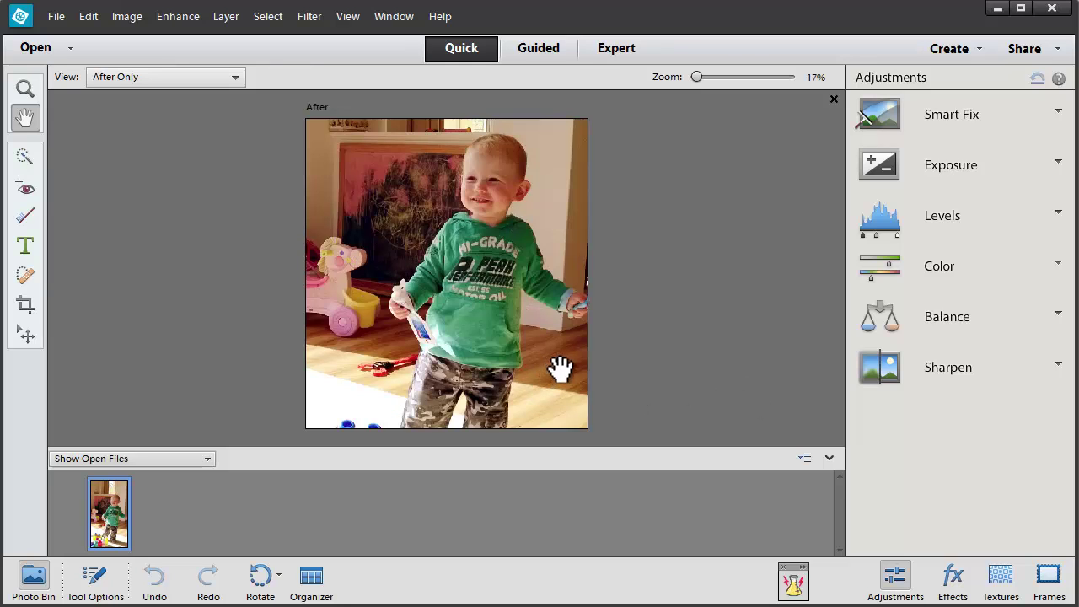
{"action": "left_click_drag", "start_coordinate": [559, 366], "coordinate": [580, 371]}
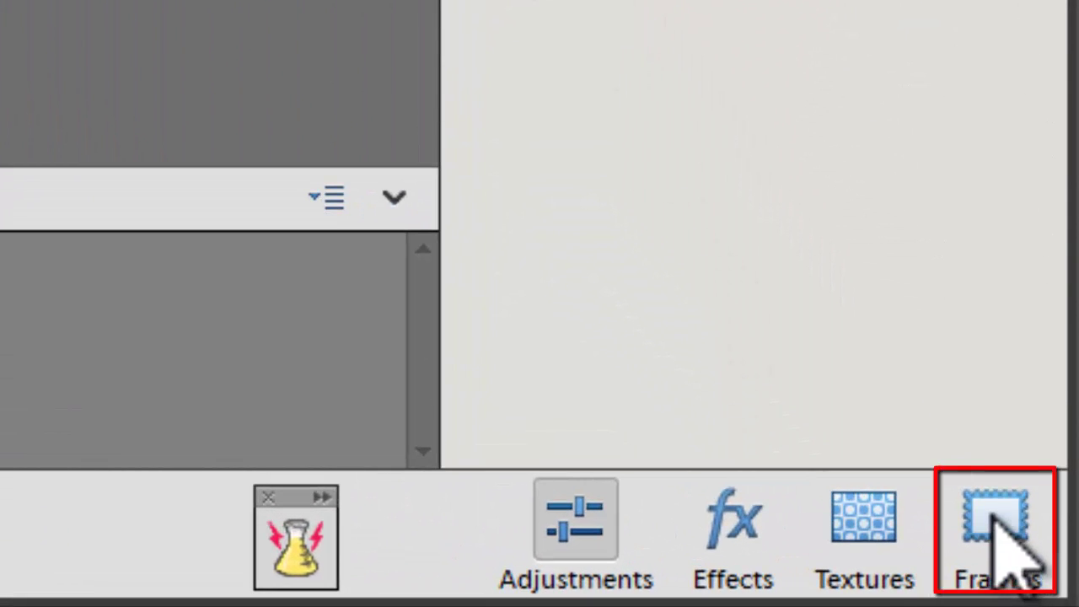
{"action": "left_click", "coordinate": [995, 527]}
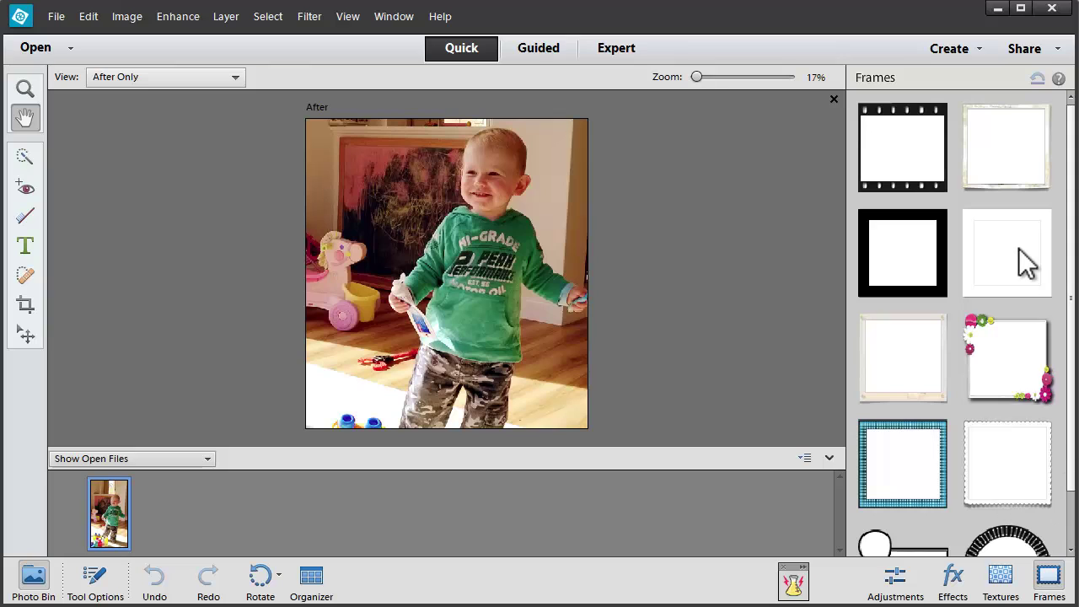
{"action": "left_click", "coordinate": [1017, 181]}
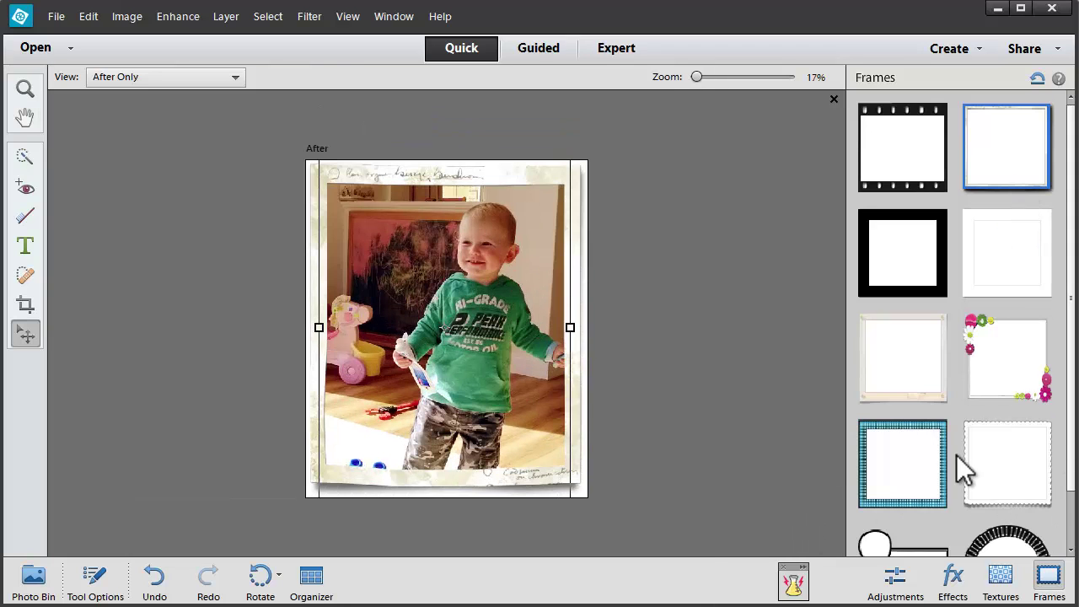
{"action": "left_click", "coordinate": [1018, 491]}
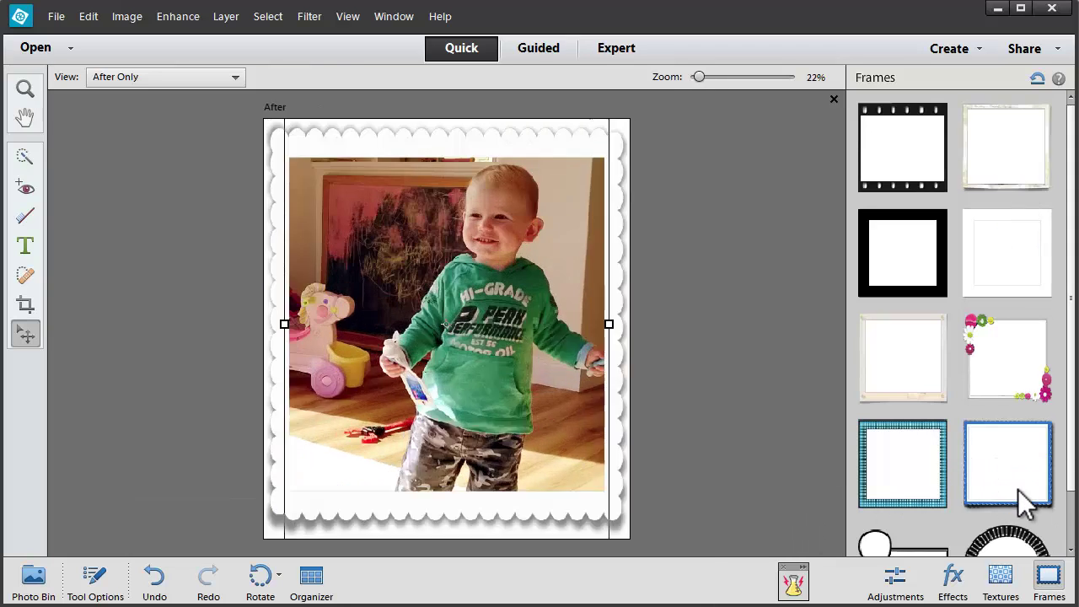
{"action": "scroll", "coordinate": [1071, 523], "scroll_direction": "down", "scroll_amount": 1}
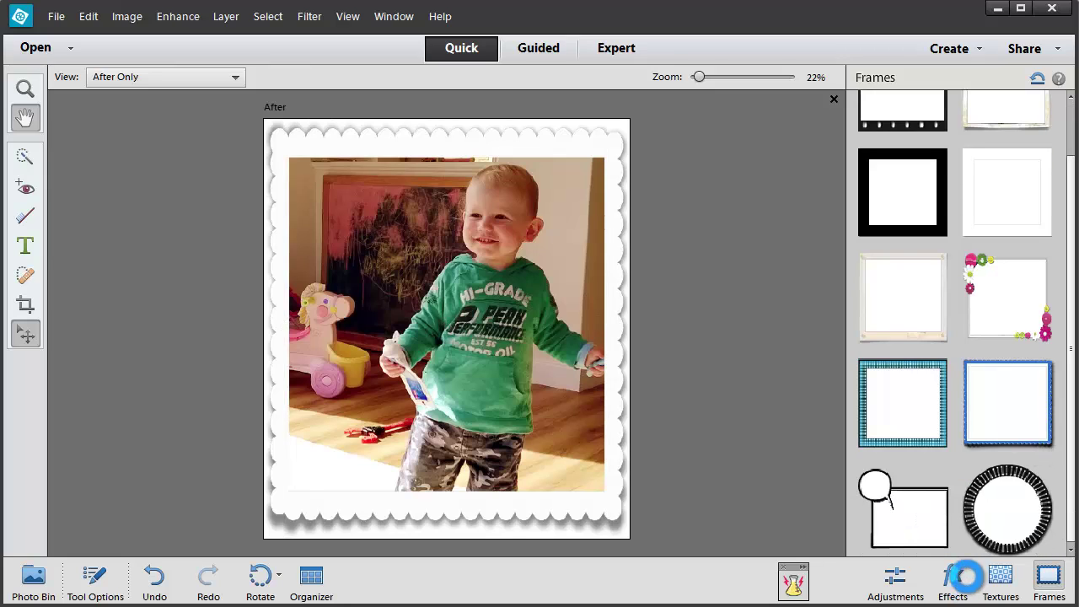
{"action": "left_click", "coordinate": [1000, 527]}
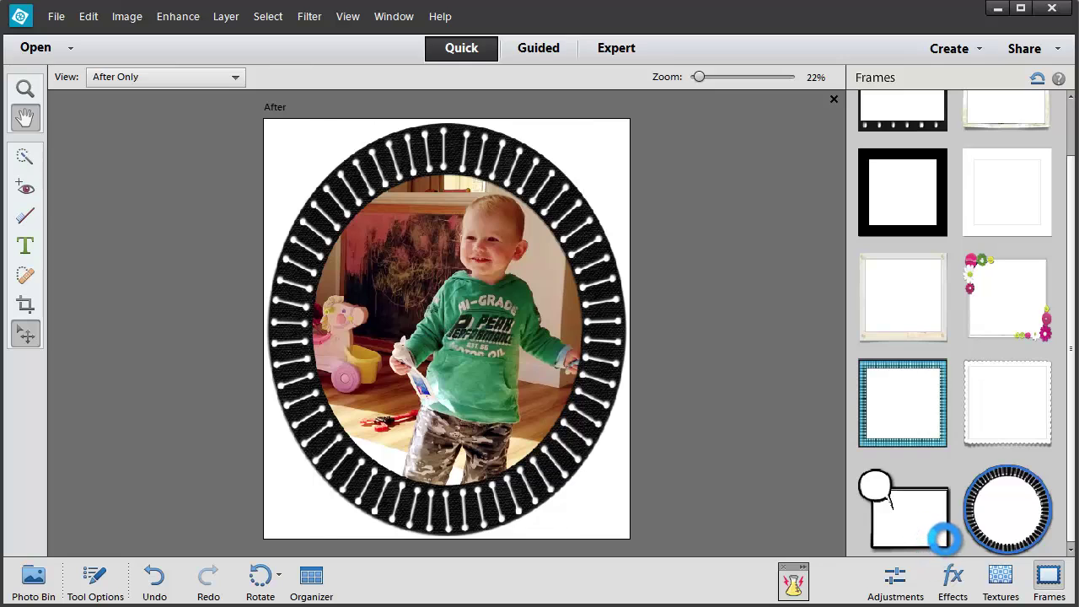
{"action": "left_click", "coordinate": [936, 536]}
{"action": "left_click", "coordinate": [1008, 193]}
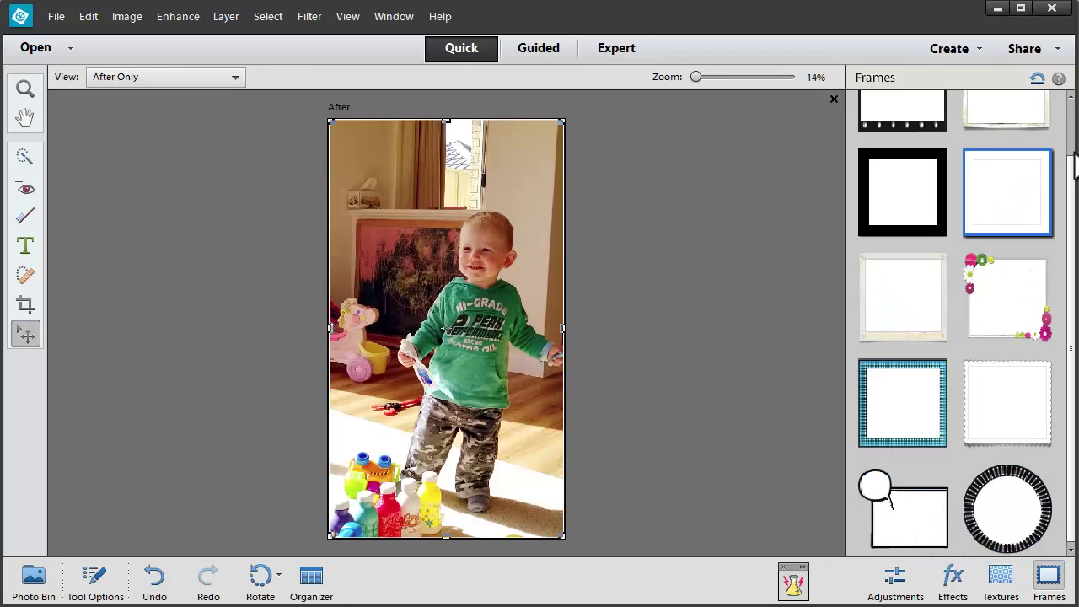
{"action": "scroll", "coordinate": [1073, 156], "scroll_direction": "up", "scroll_amount": 1}
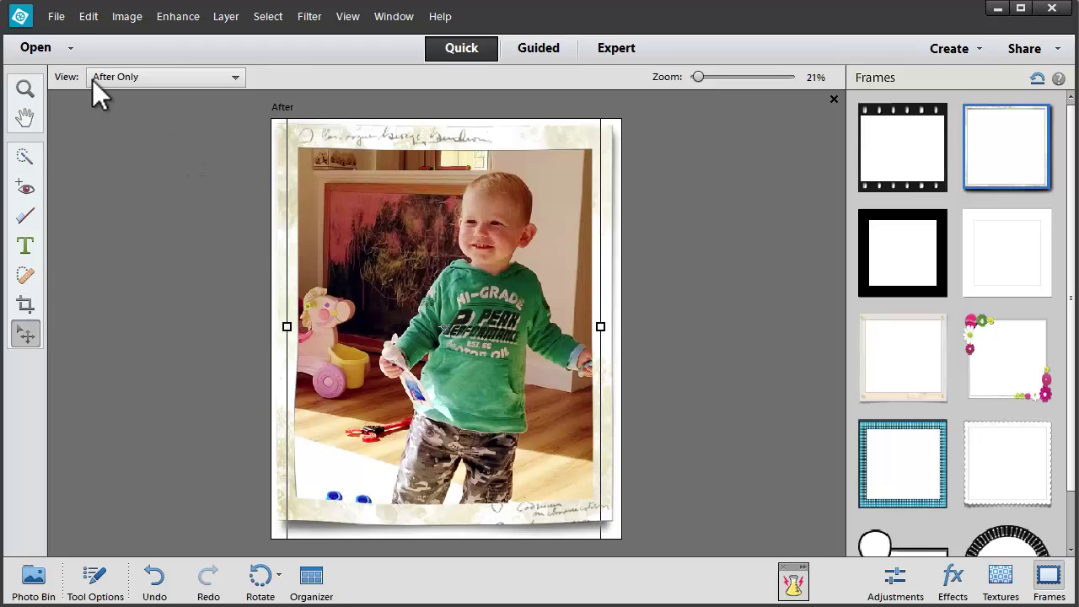
Step: Save the framed photo as a JPEG on the Desktop, adding 'fram' to the file name
{"action": "left_click", "coordinate": [58, 17]}
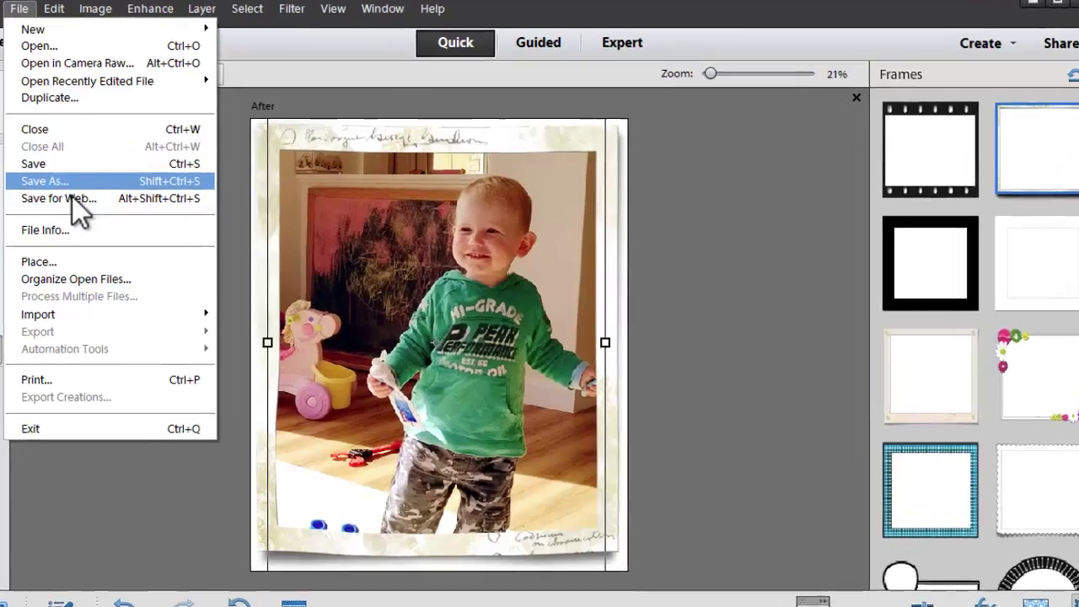
{"action": "left_click", "coordinate": [71, 183]}
{"action": "left_click", "coordinate": [515, 387]}
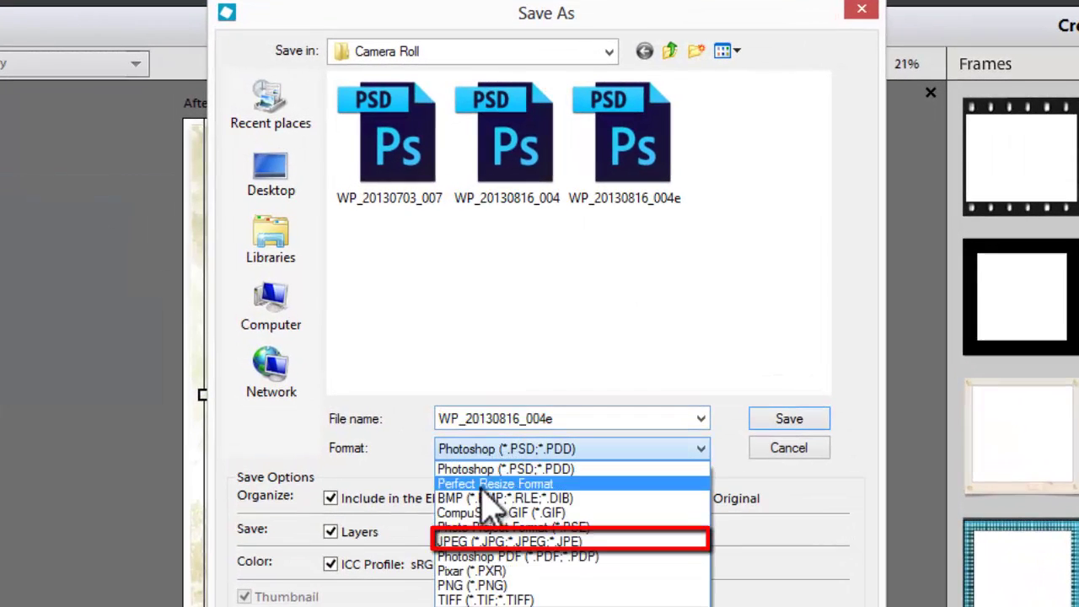
{"action": "left_click", "coordinate": [489, 541]}
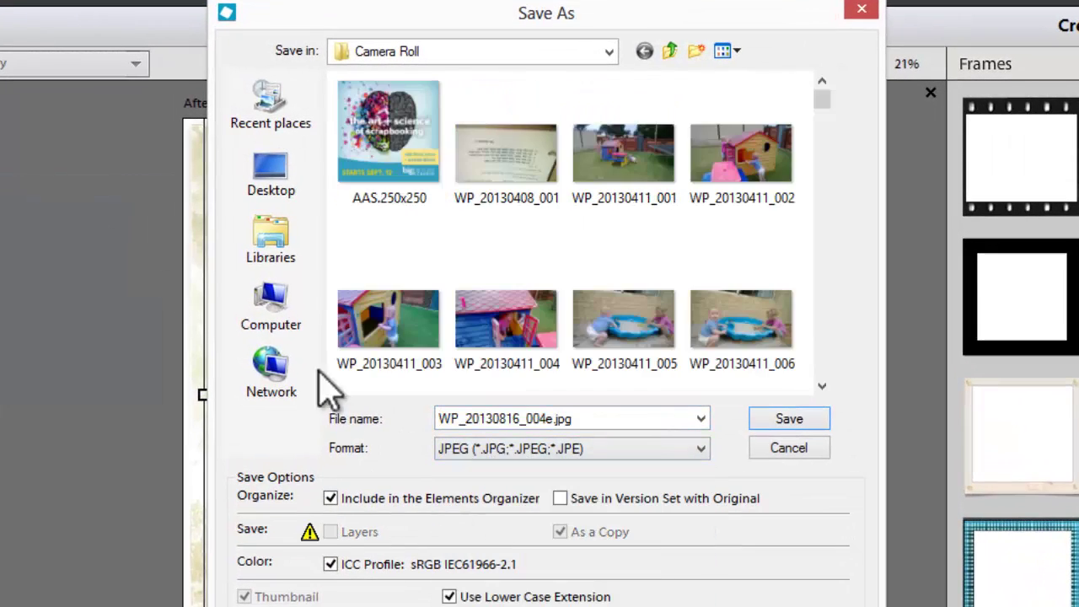
{"action": "left_click", "coordinate": [282, 185]}
{"action": "double_click", "coordinate": [559, 418]}
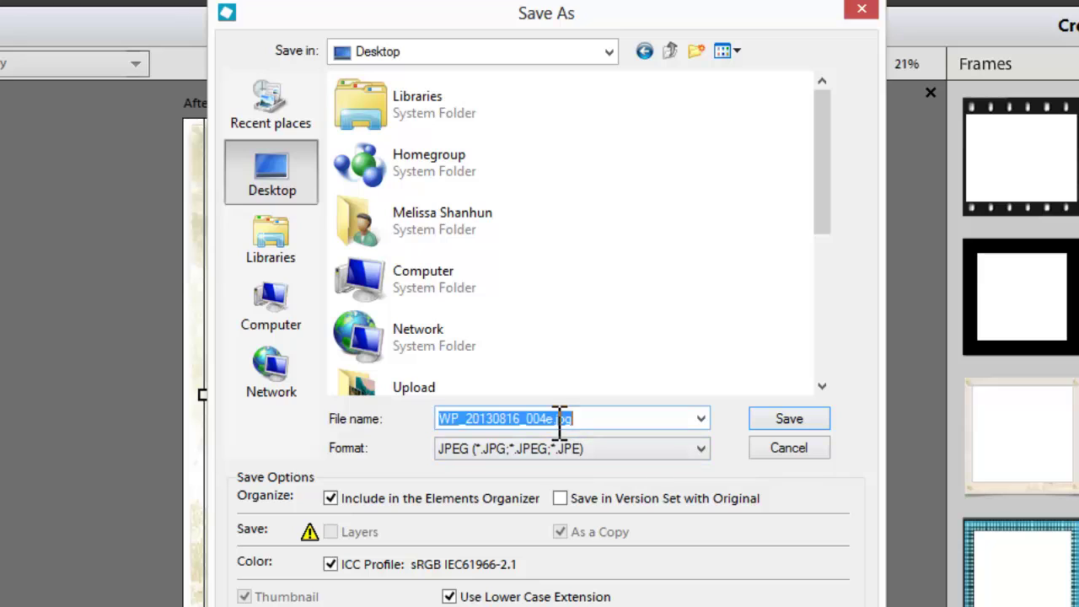
{"action": "left_click", "coordinate": [556, 418]}
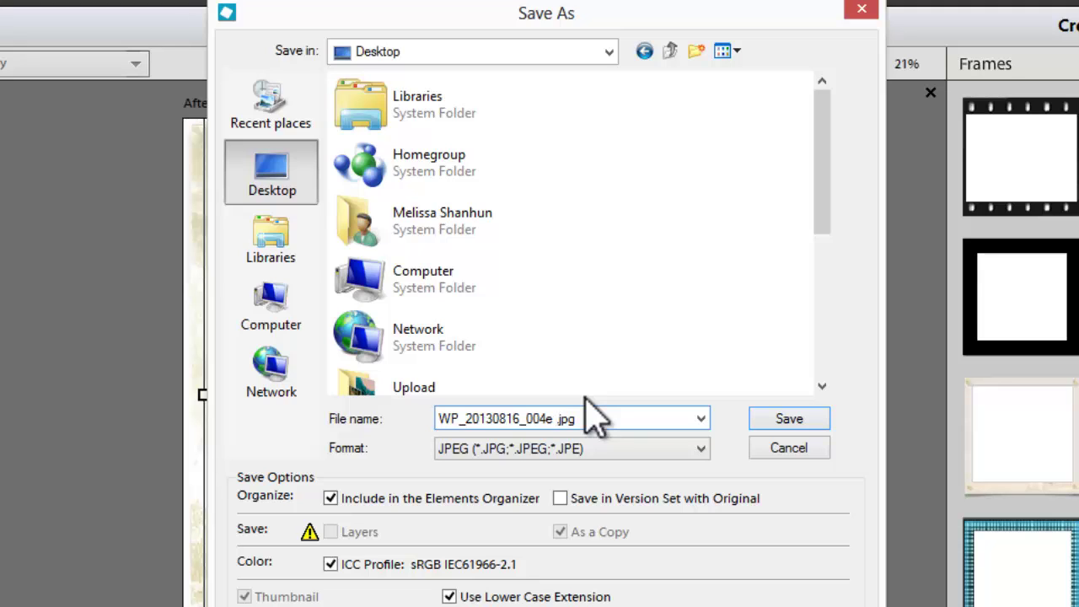
{"action": "type", "text": "frame"}
{"action": "key", "text": "Return"}
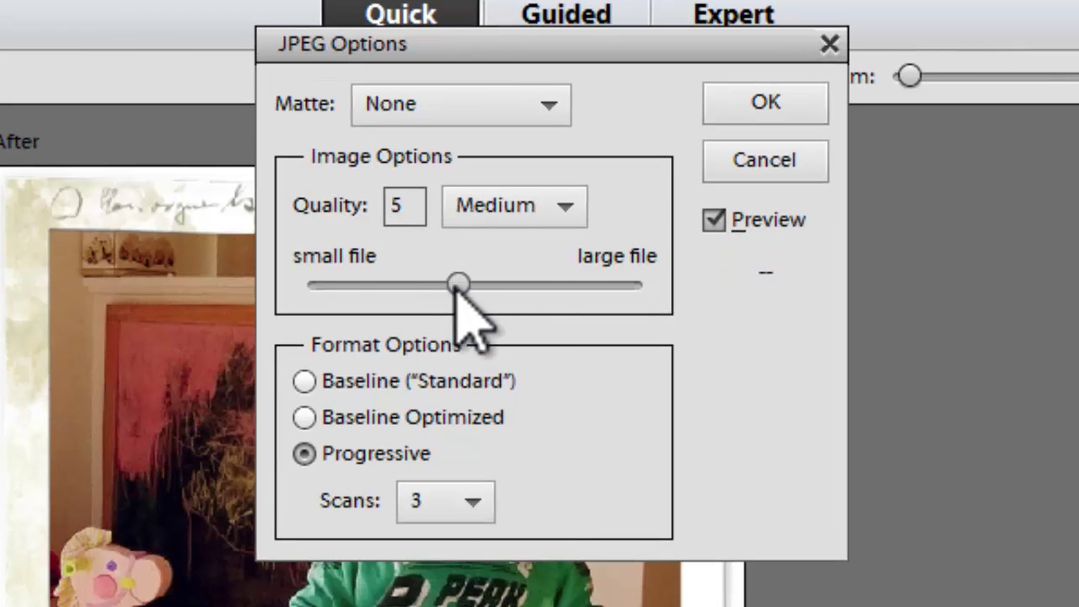
Step: Set JPEG quality to 12 (Maximum) and finish saving
{"action": "left_click_drag", "start_coordinate": [466, 192], "coordinate": [501, 197]}
{"action": "left_click_drag", "start_coordinate": [506, 295], "coordinate": [648, 309]}
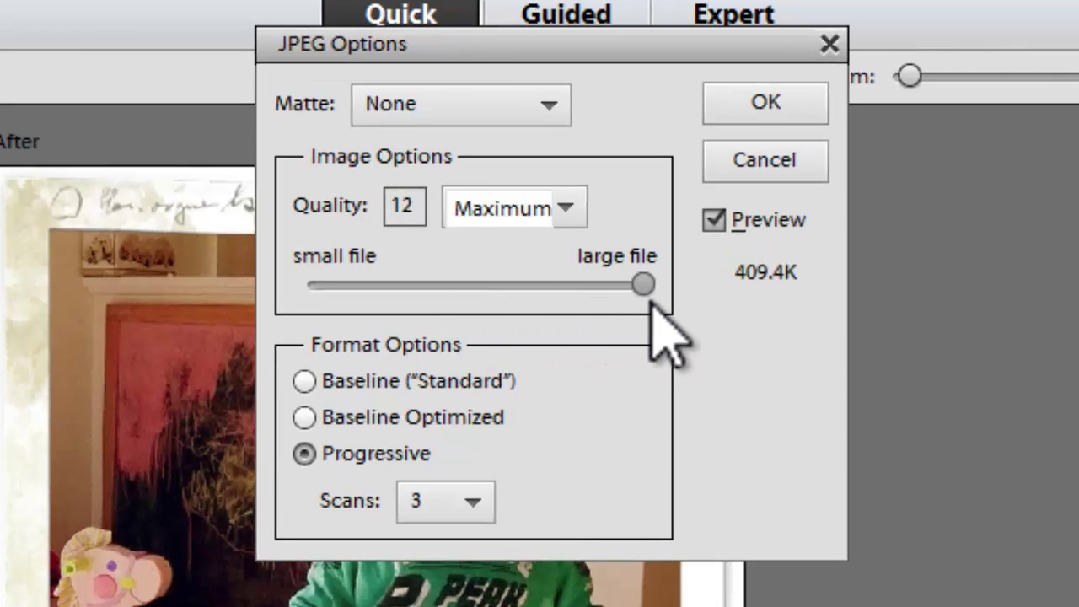
{"action": "left_click", "coordinate": [763, 114]}
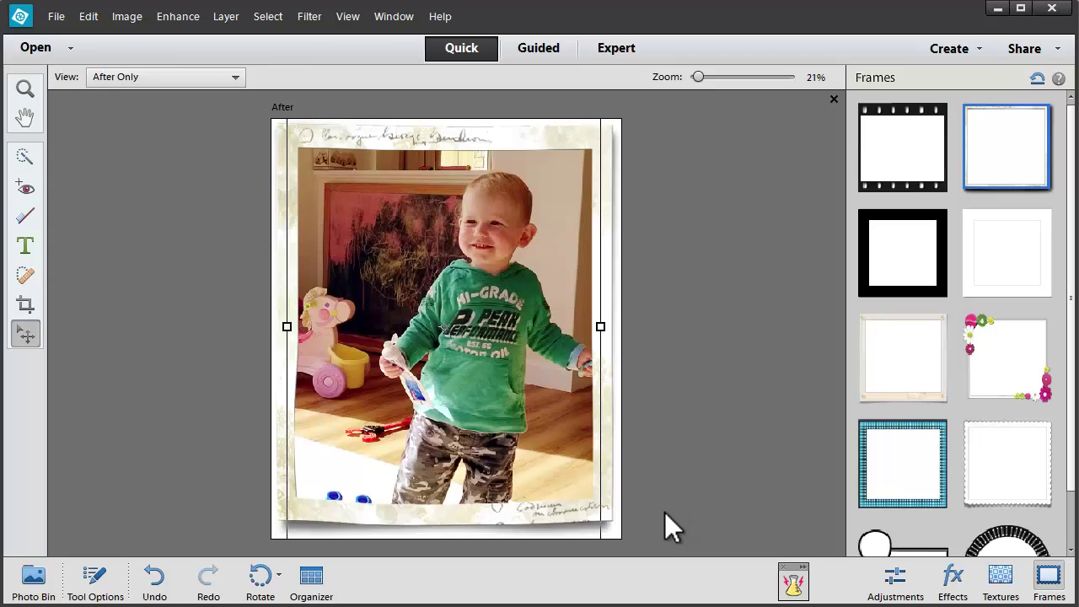
{"action": "left_click", "coordinate": [834, 99]}
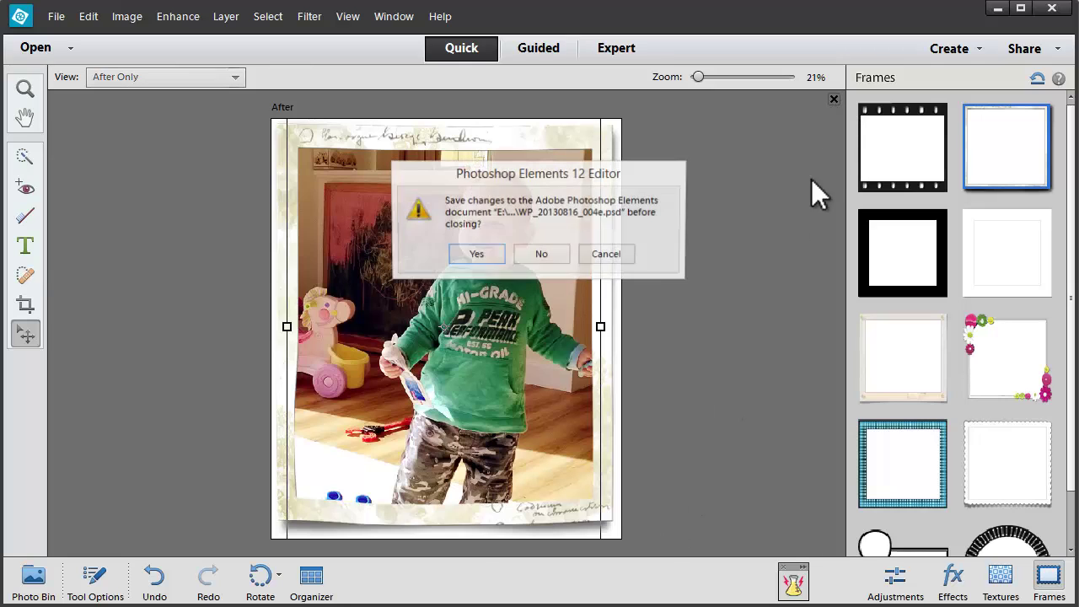
{"action": "left_click", "coordinate": [555, 258]}
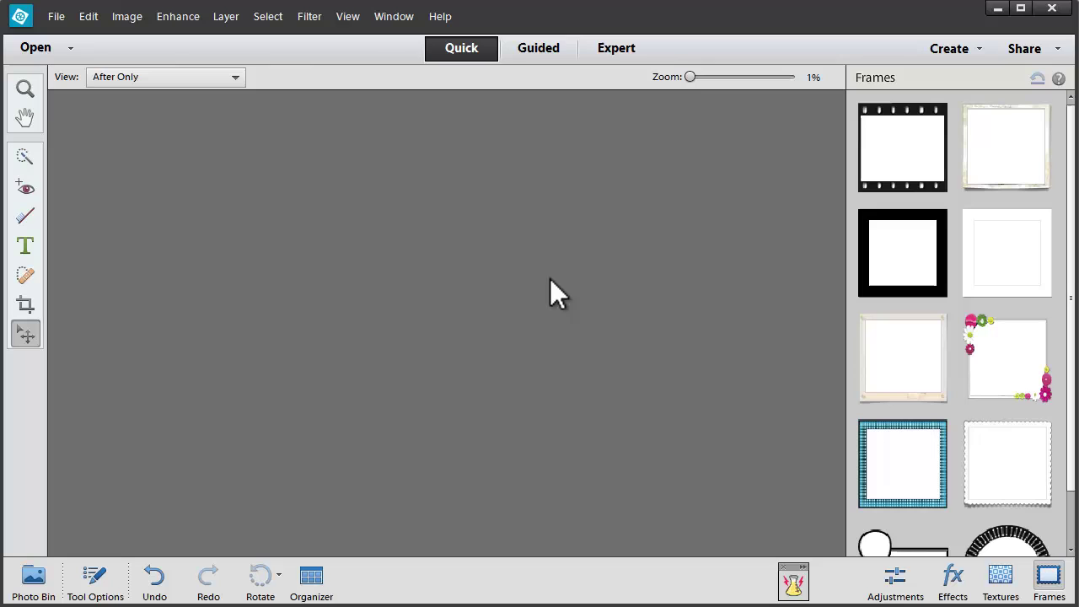
{"action": "left_click", "coordinate": [71, 48]}
{"action": "left_click", "coordinate": [72, 79]}
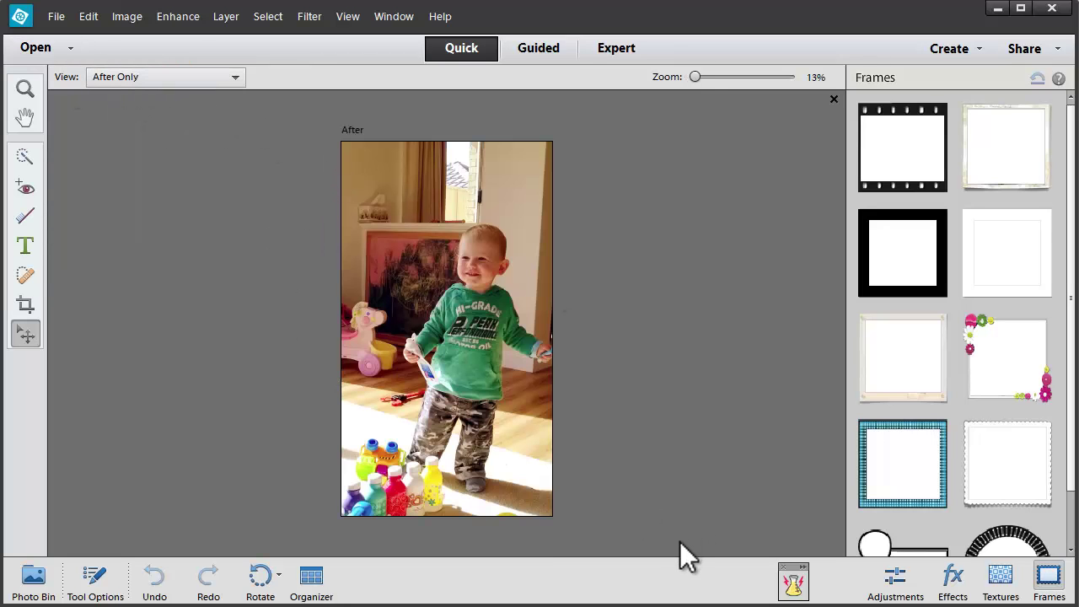
{"action": "left_click", "coordinate": [616, 51]}
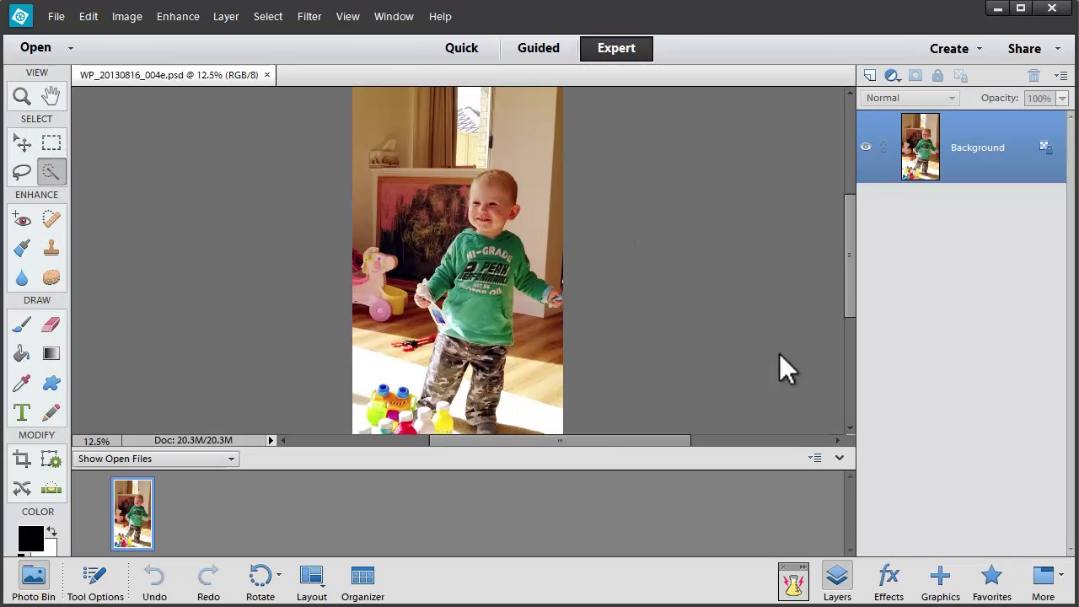
{"action": "scroll", "coordinate": [851, 295], "scroll_direction": "down", "scroll_amount": 1}
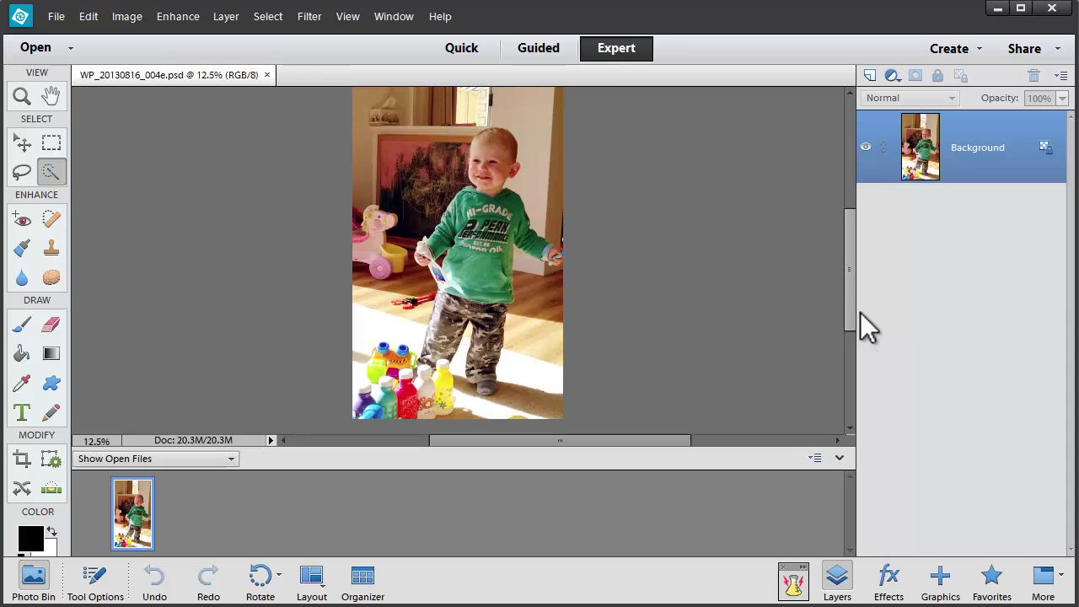
{"action": "scroll", "coordinate": [860, 311], "scroll_direction": "up", "scroll_amount": 2}
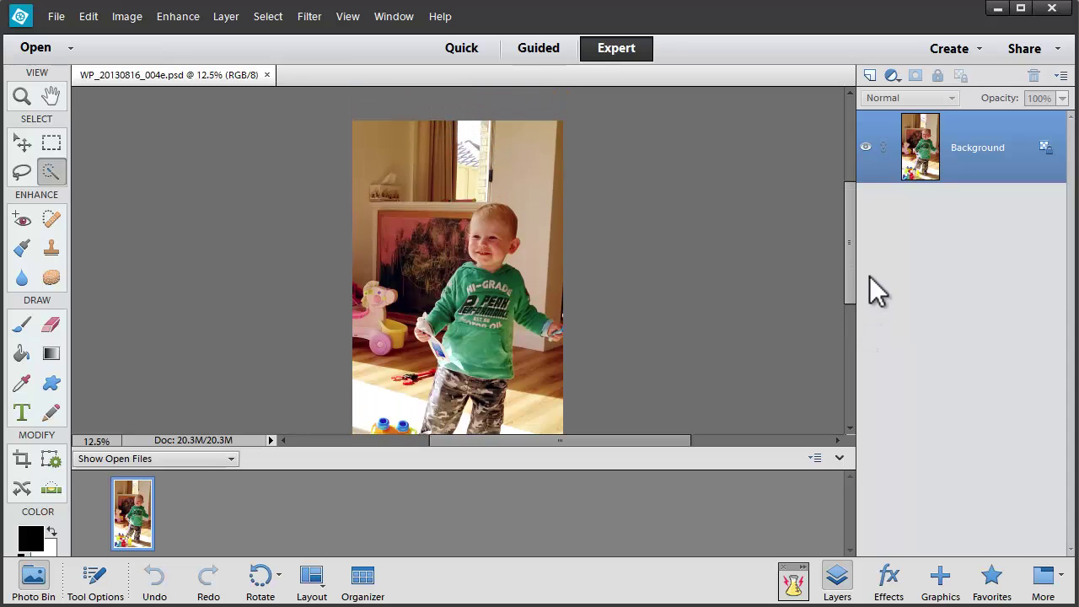
{"action": "scroll", "coordinate": [869, 276], "scroll_direction": "down", "scroll_amount": 2}
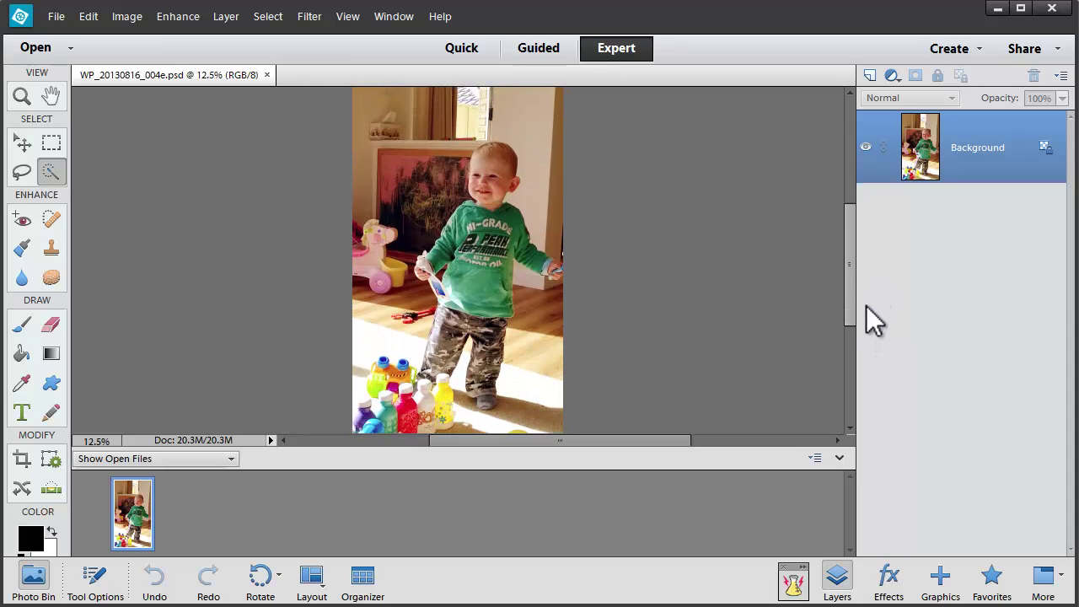
{"action": "scroll", "coordinate": [866, 305], "scroll_direction": "up", "scroll_amount": 1}
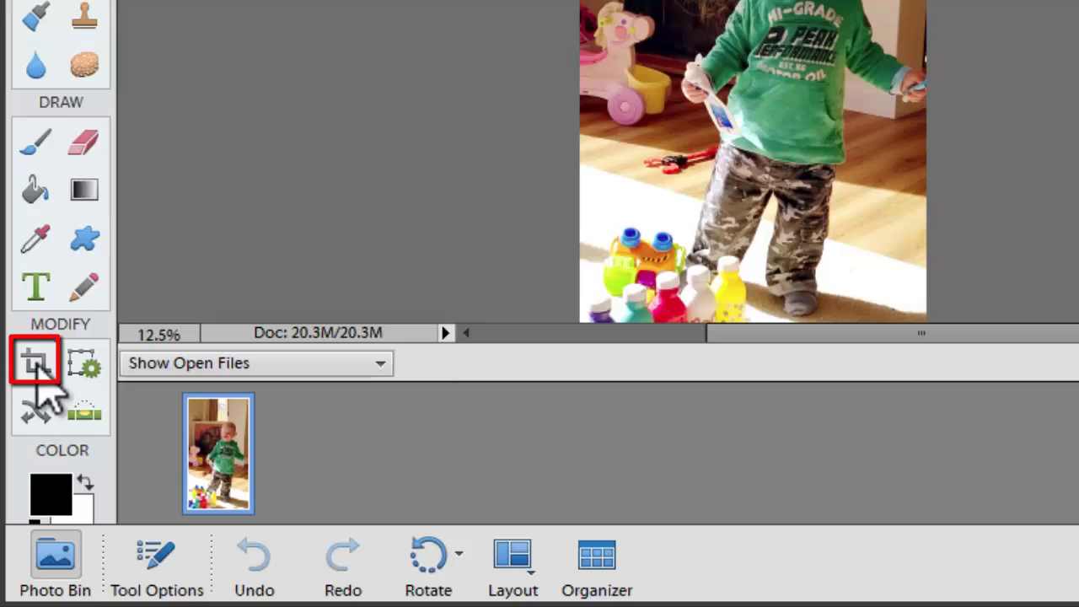
Step: Select the Crop tool and set the crop size to 3.75 in wide by 5.75 in high
{"action": "left_click", "coordinate": [36, 372]}
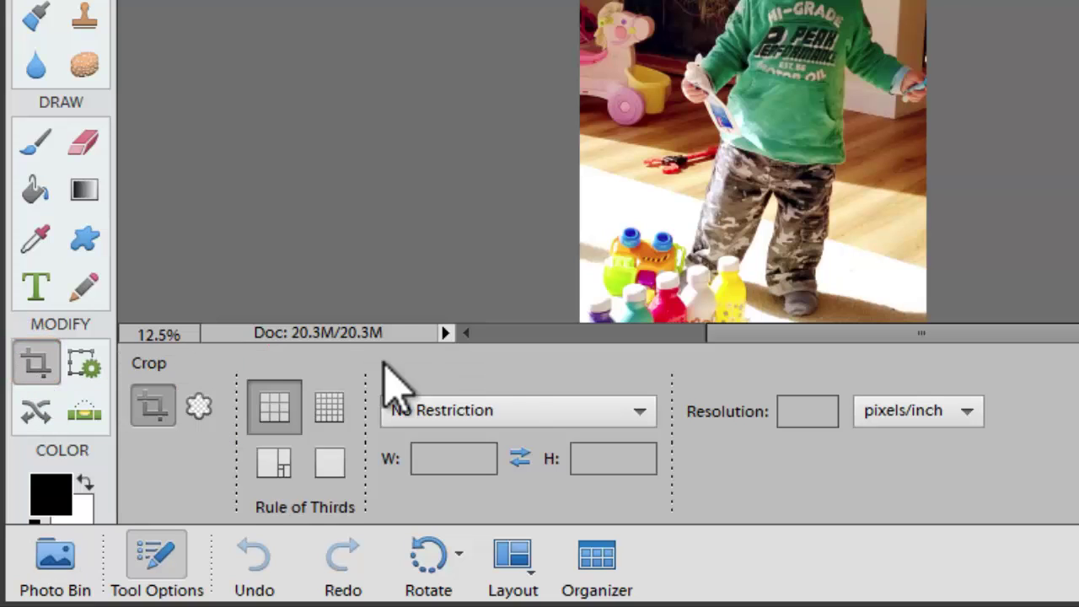
{"action": "left_click", "coordinate": [433, 458]}
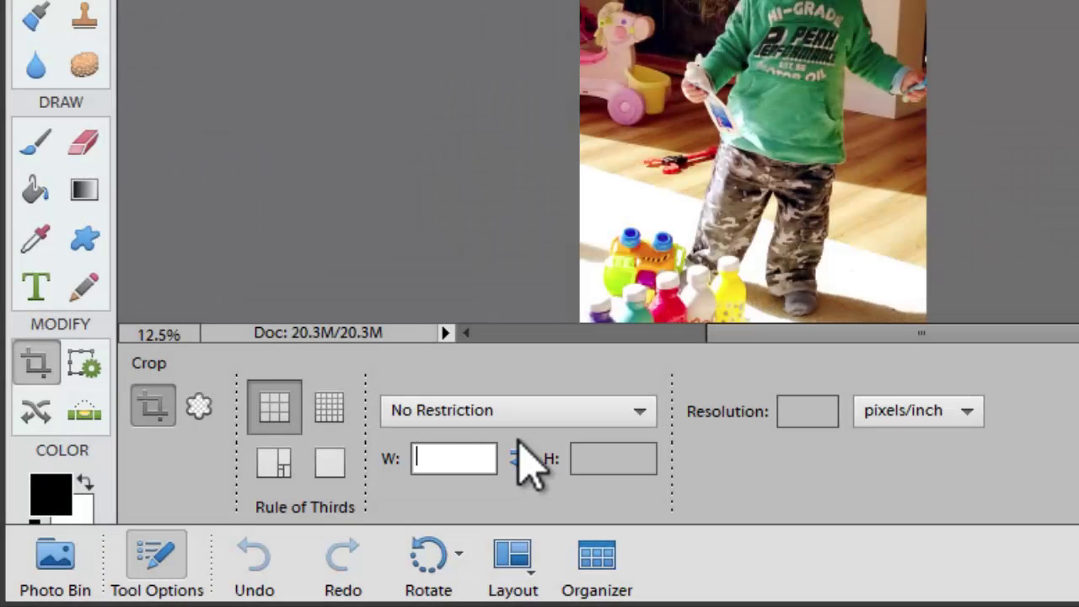
{"action": "type", "text": "3"}
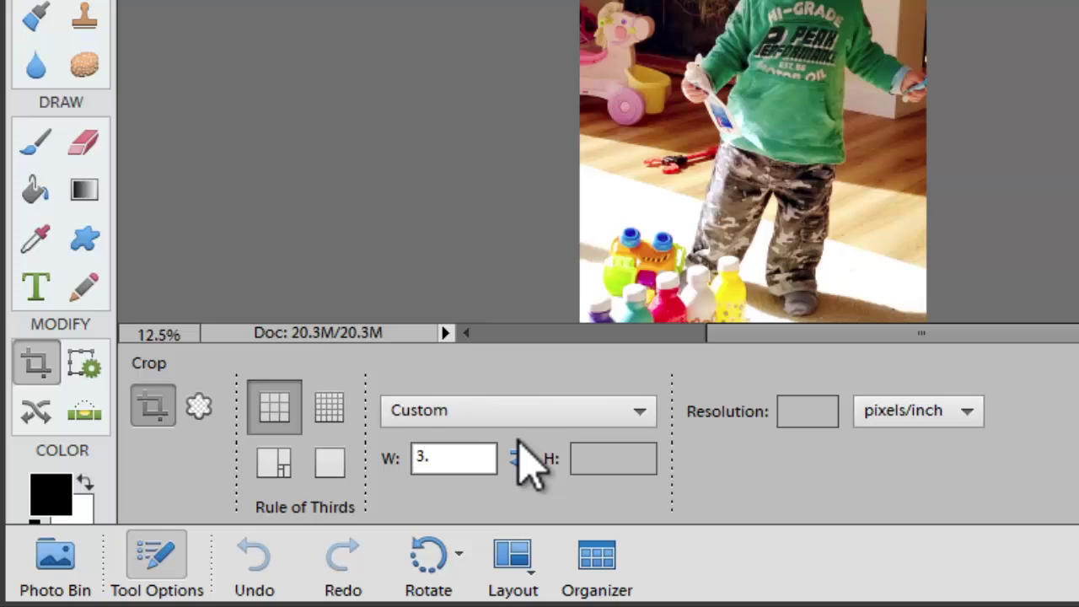
{"action": "type", "text": ".75 in"}
{"action": "key", "text": "Tab"}
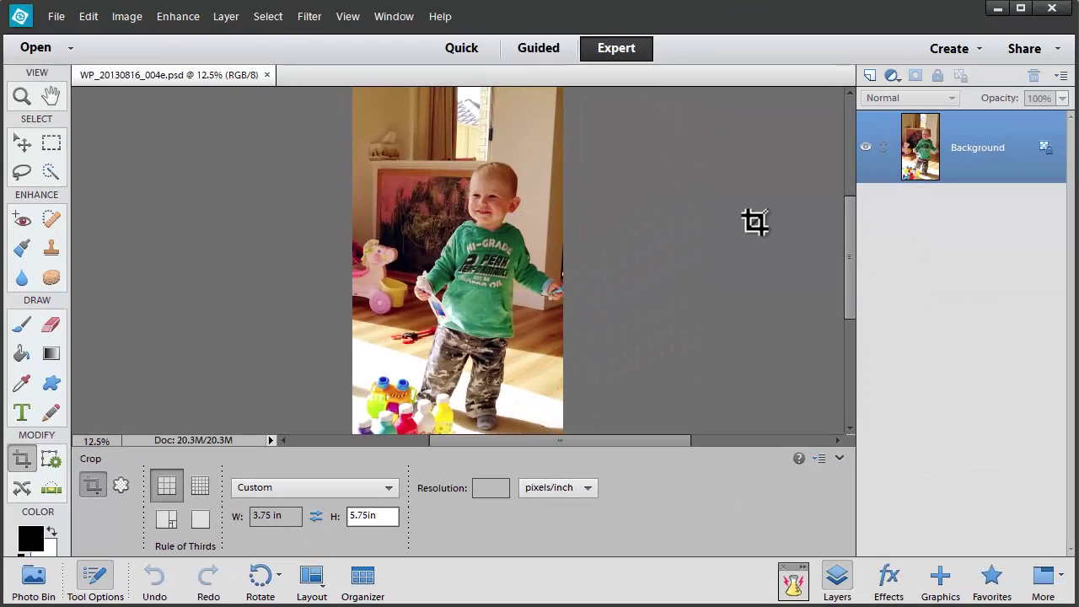
{"action": "mouse_move", "coordinate": [853, 300]}
{"action": "left_mouse_down"}
{"action": "mouse_move", "coordinate": [861, 281]}
{"action": "mouse_move", "coordinate": [861, 316]}
{"action": "left_mouse_up"}
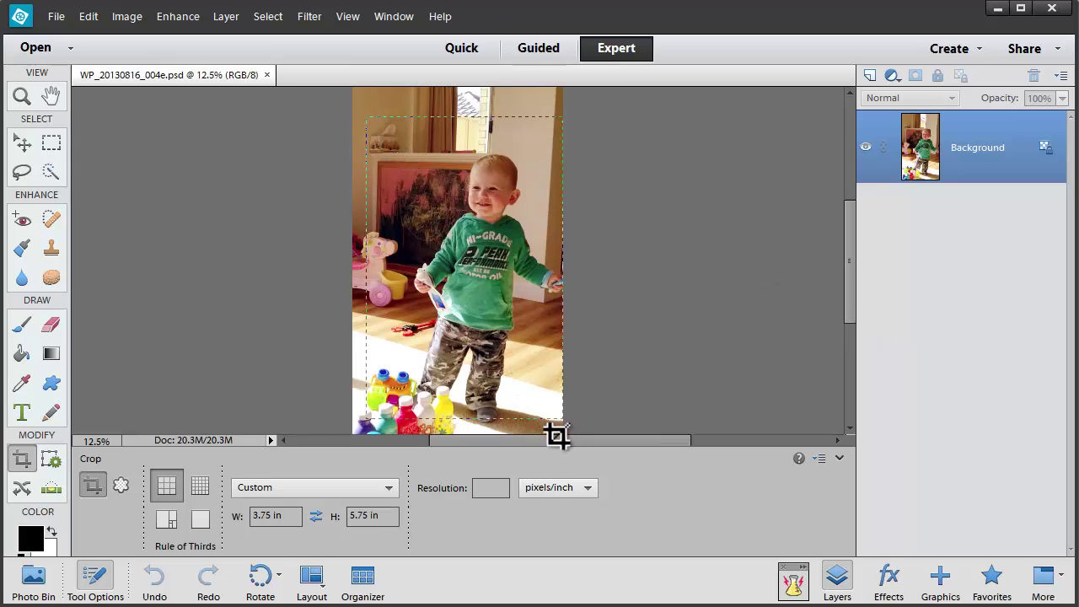
Step: Draw the crop box over the photo, nudge it slightly up, and apply the crop
{"action": "left_click_drag", "start_coordinate": [513, 413], "coordinate": [556, 436]}
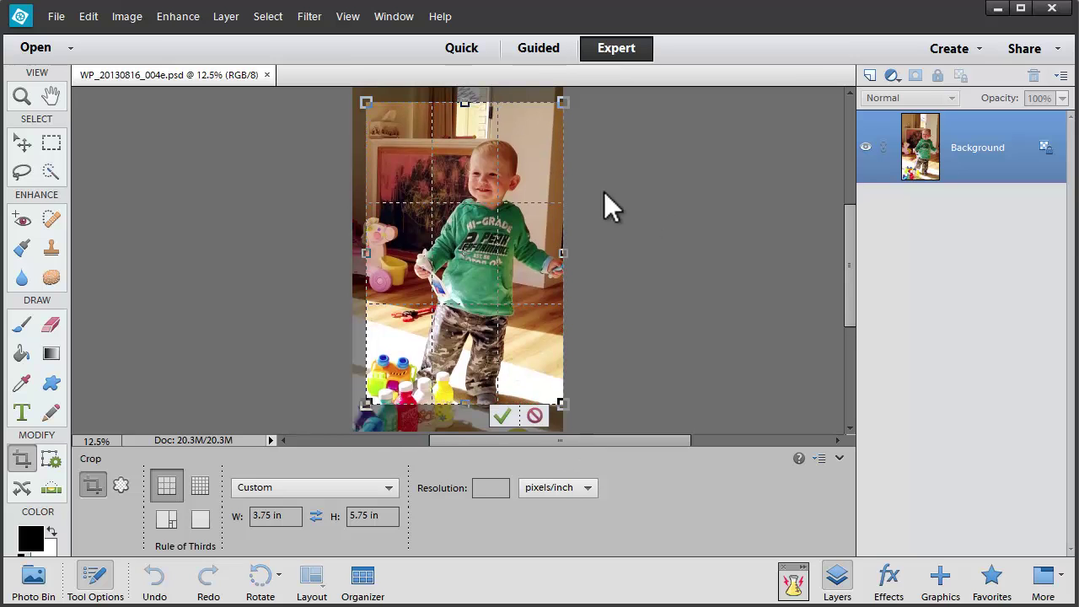
{"action": "left_click_drag", "start_coordinate": [366, 101], "coordinate": [384, 125]}
{"action": "left_click", "coordinate": [115, 570]}
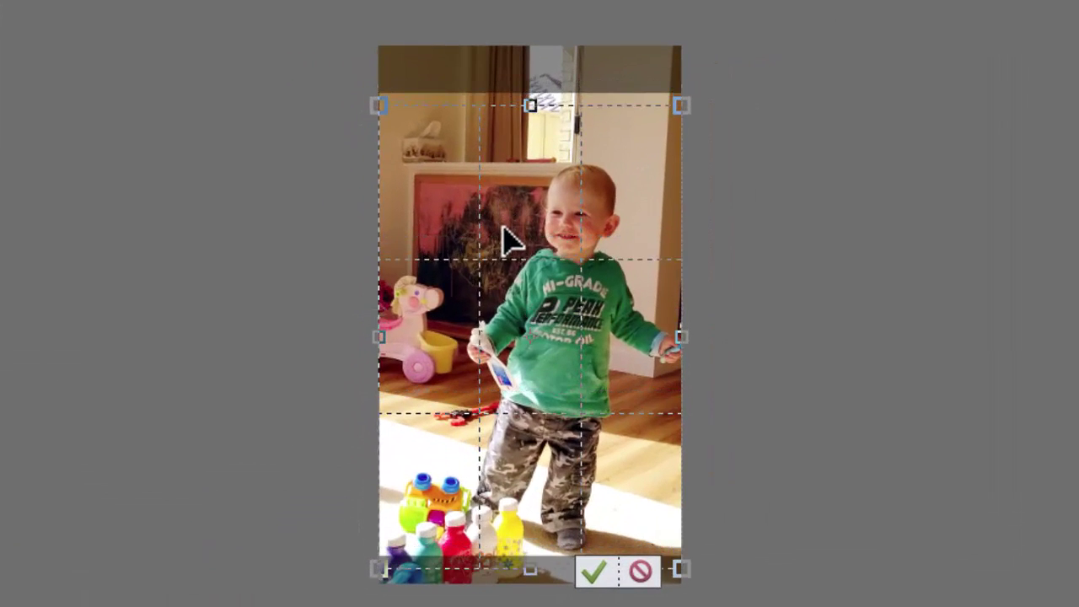
{"action": "mouse_move", "coordinate": [506, 236]}
{"action": "left_mouse_down"}
{"action": "mouse_move", "coordinate": [501, 229]}
{"action": "mouse_move", "coordinate": [530, 244]}
{"action": "mouse_move", "coordinate": [525, 258]}
{"action": "mouse_move", "coordinate": [498, 238]}
{"action": "left_mouse_up"}
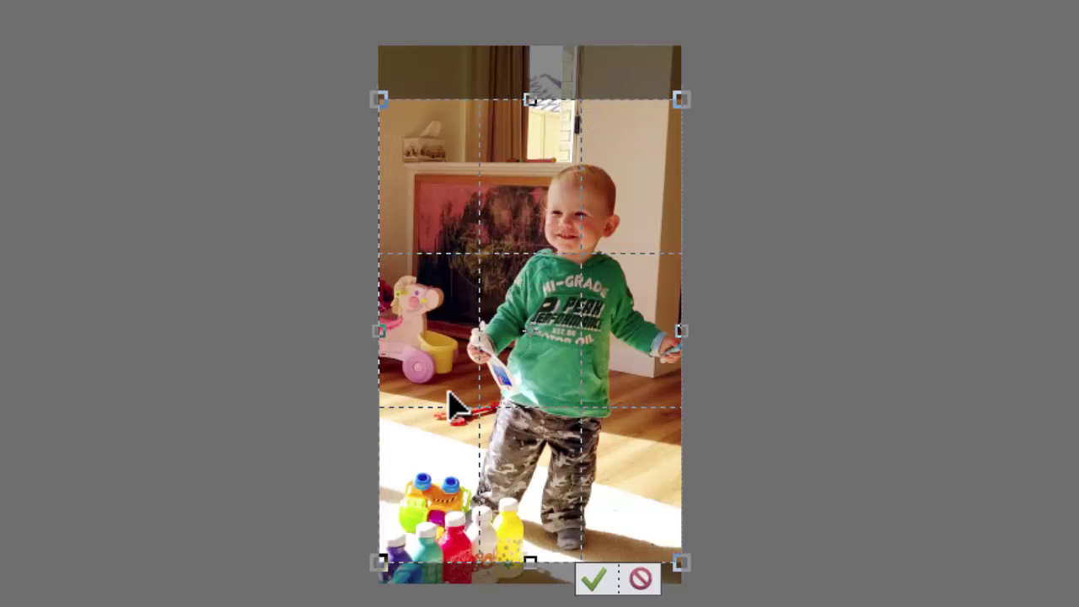
{"action": "left_click", "coordinate": [593, 578]}
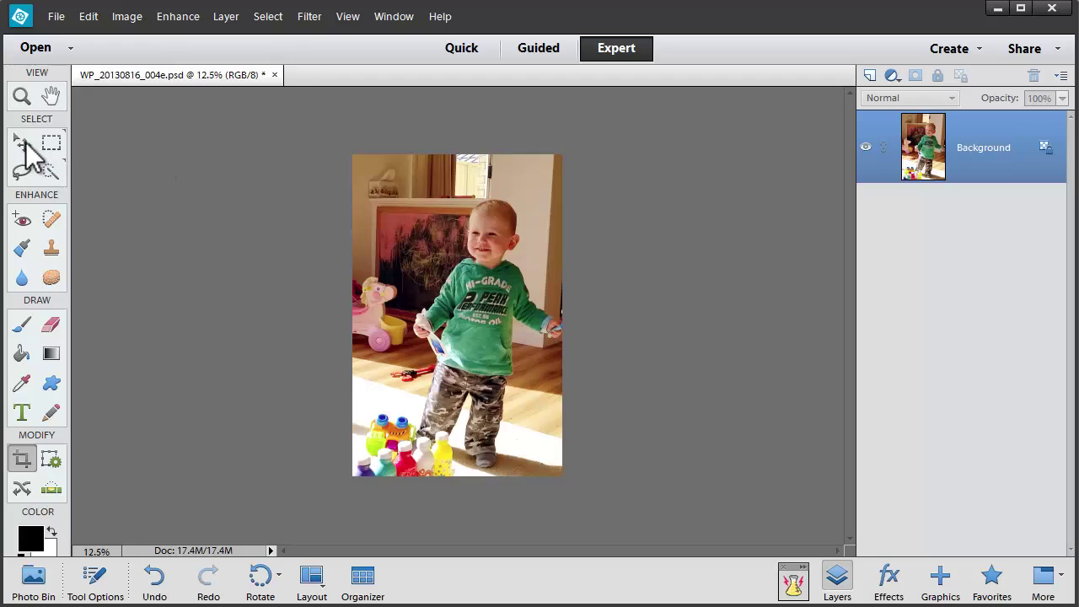
Step: Select the Move tool and swap the foreground and background colour swatches
{"action": "left_click", "coordinate": [24, 143]}
{"action": "left_click", "coordinate": [50, 534]}
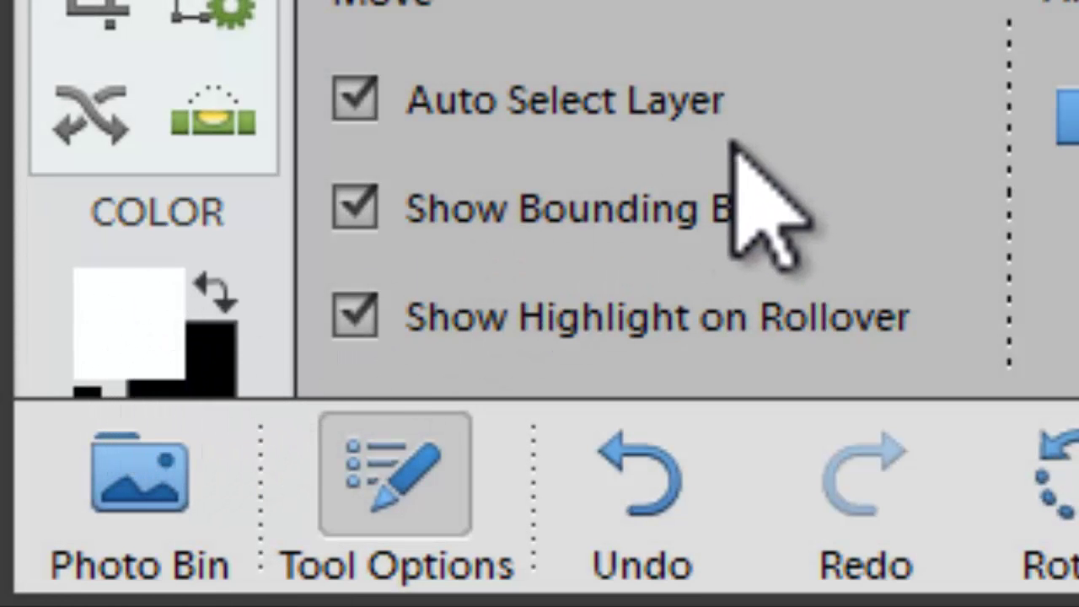
{"action": "key", "text": "x"}
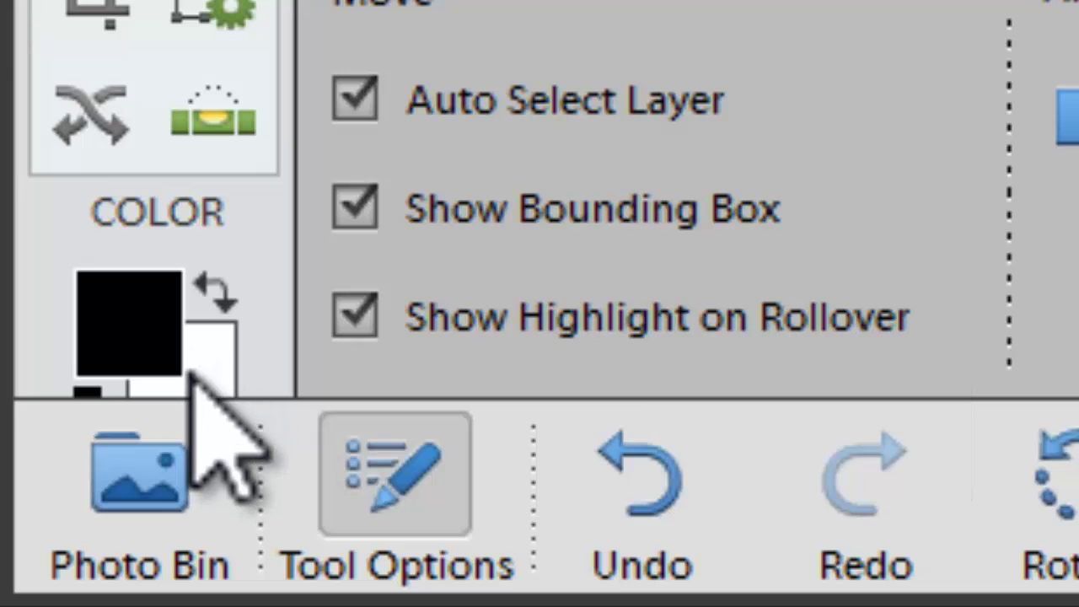
{"action": "left_click", "coordinate": [214, 294]}
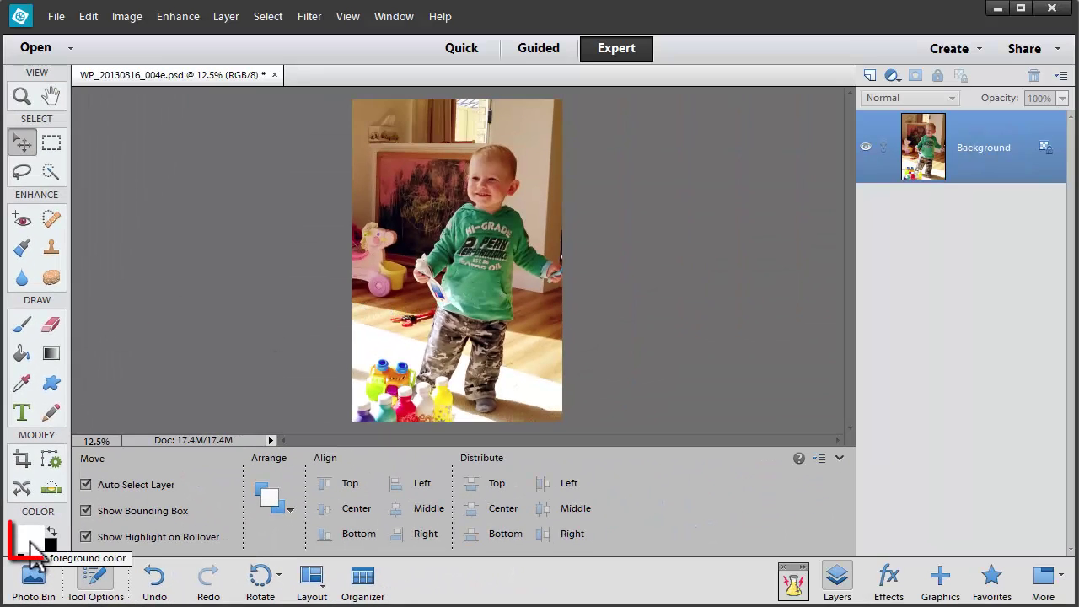
Step: Set the foreground colour to pure white (ffffff) in the Color Picker
{"action": "left_click", "coordinate": [31, 540]}
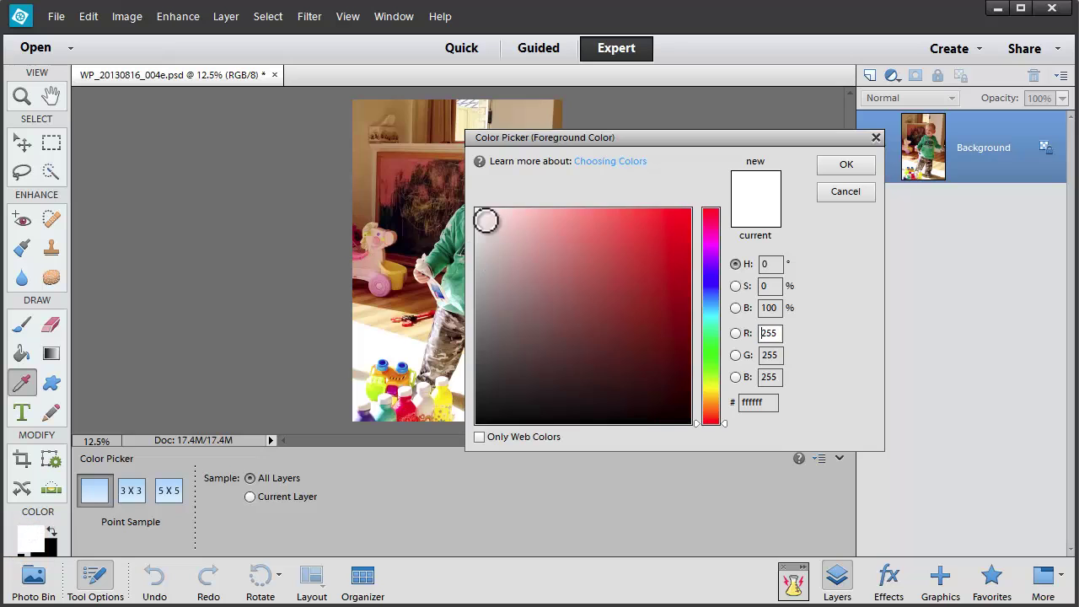
{"action": "left_click_drag", "start_coordinate": [486, 219], "coordinate": [486, 207]}
{"action": "left_click", "coordinate": [847, 169]}
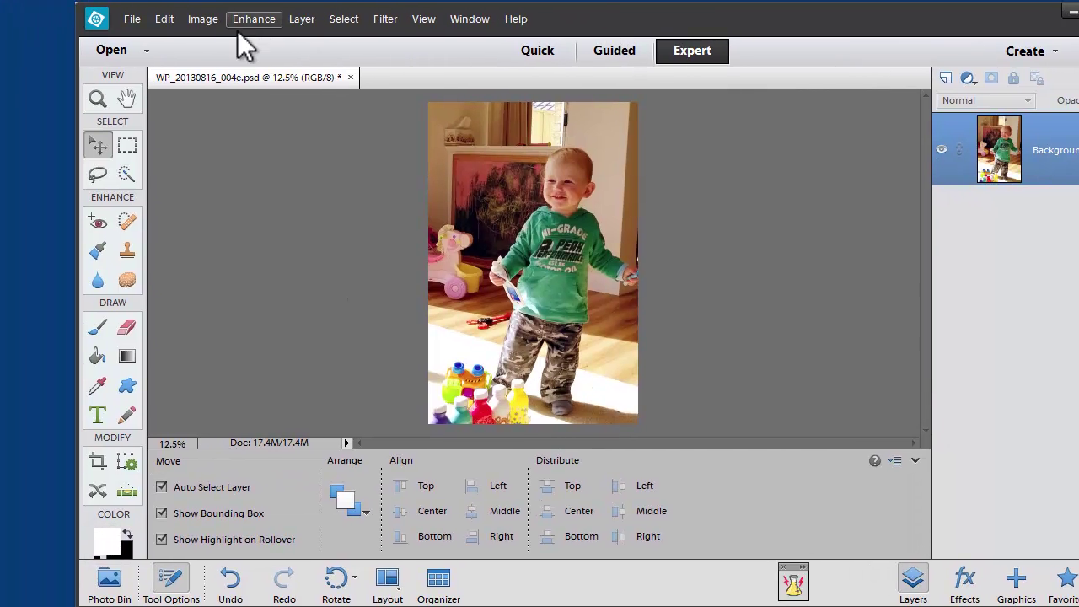
{"action": "left_click", "coordinate": [203, 20]}
{"action": "mouse_move", "coordinate": [212, 122]}
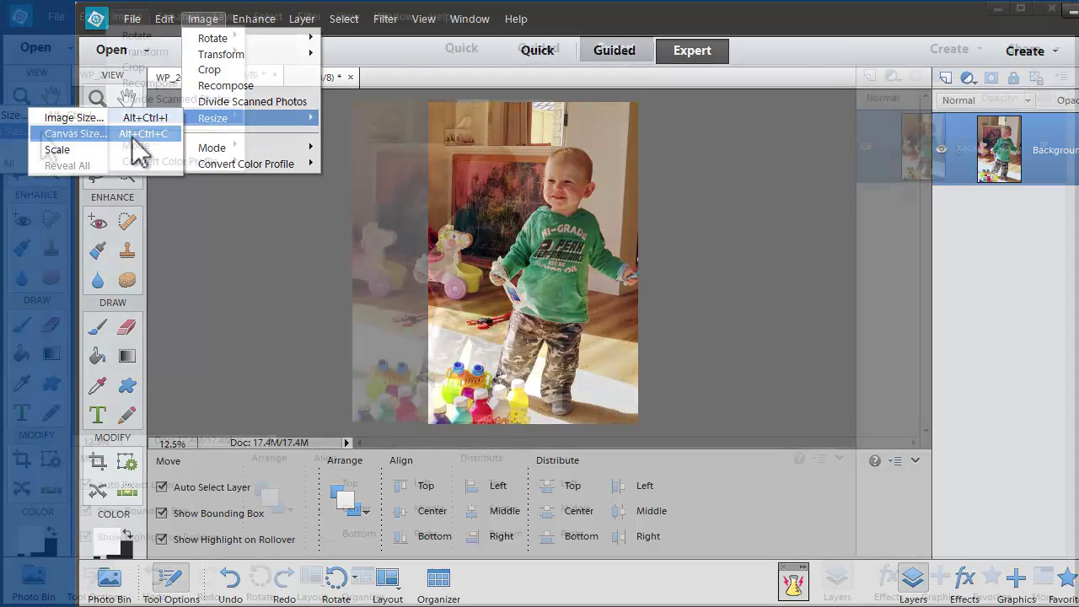
Step: In Canvas Size, set the new width to 4 inches and height to 6 inches
{"action": "left_click", "coordinate": [135, 135]}
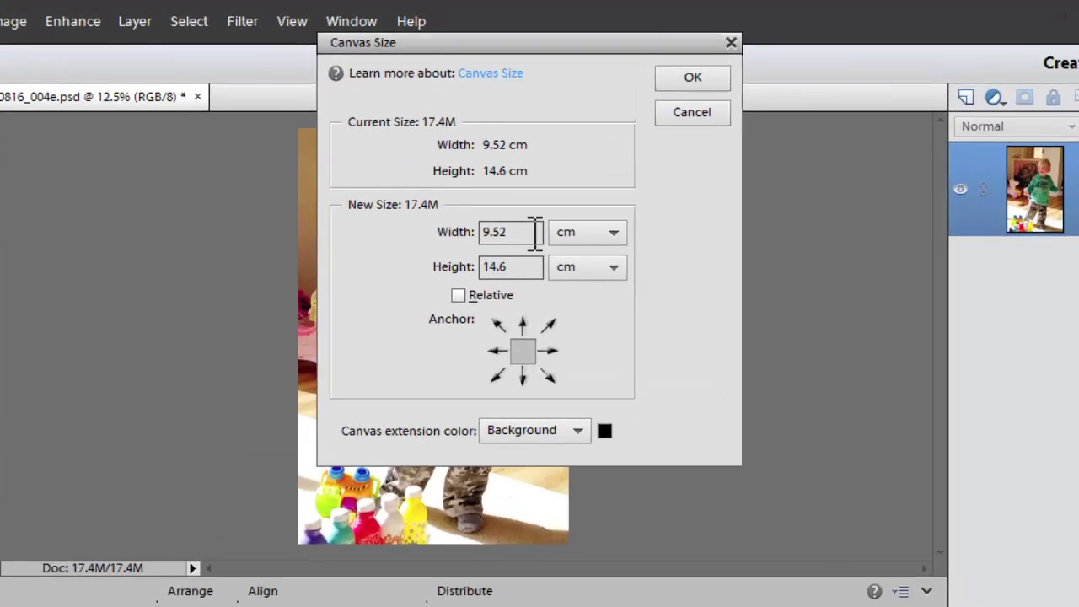
{"action": "left_click", "coordinate": [582, 180]}
{"action": "left_click", "coordinate": [591, 380]}
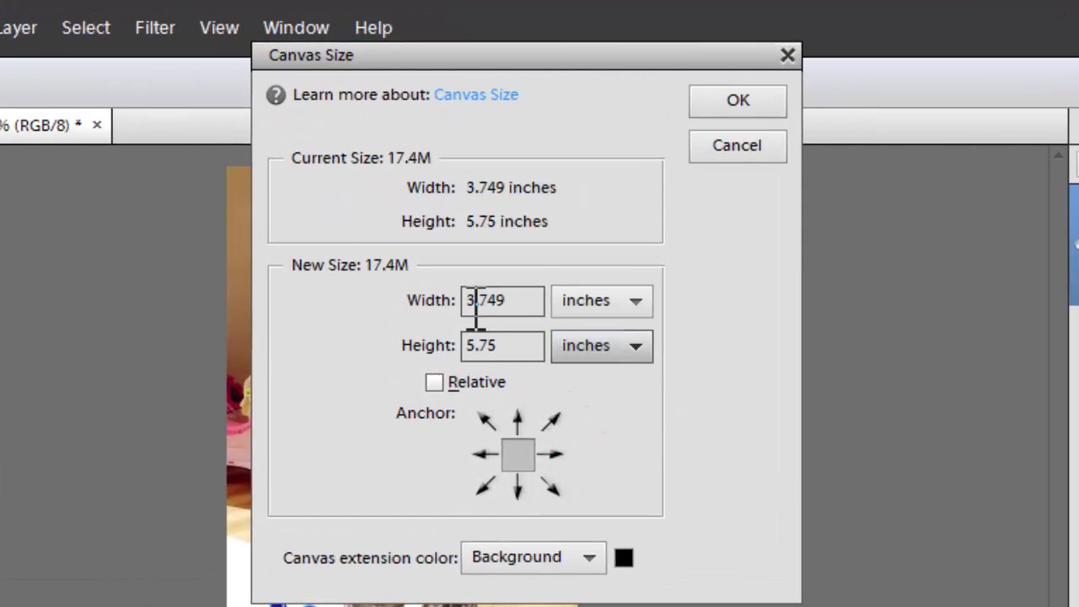
{"action": "double_click", "coordinate": [494, 298]}
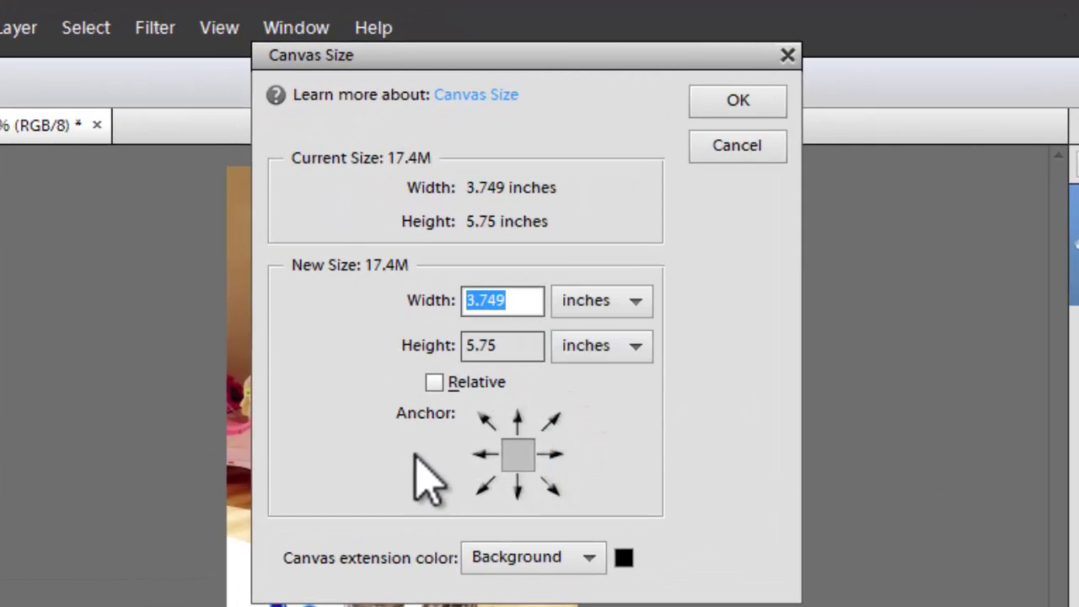
{"action": "type", "text": "4"}
{"action": "left_click", "coordinate": [503, 345]}
{"action": "double_click", "coordinate": [503, 346]}
{"action": "type", "text": "6"}
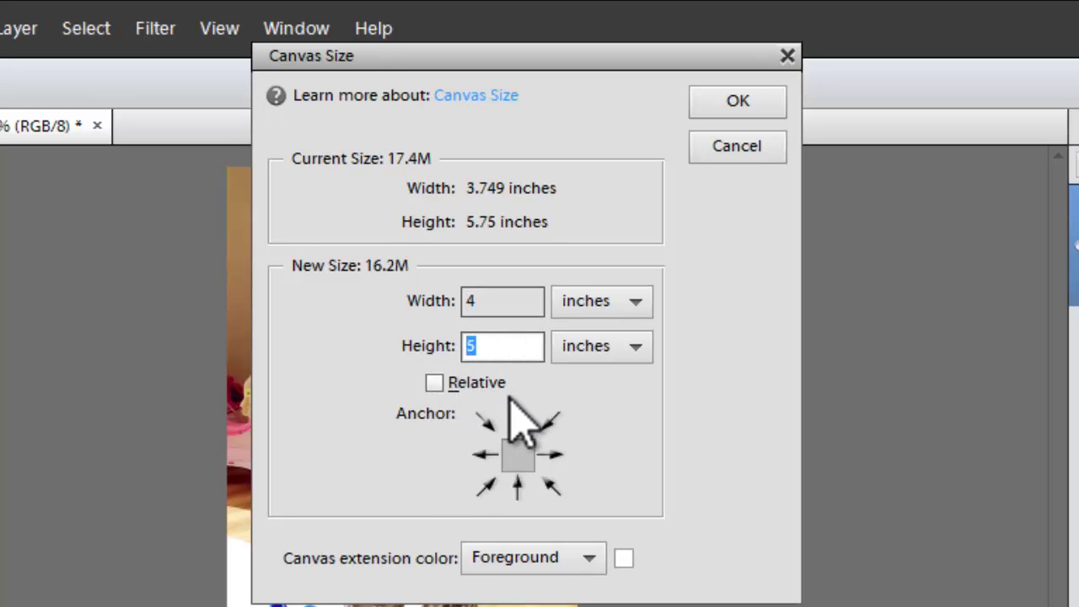
{"action": "left_click", "coordinate": [484, 300]}
{"action": "left_click", "coordinate": [481, 347]}
Step: Anchor the photo in the centre, use Foreground as extension colour, and apply
{"action": "left_click", "coordinate": [487, 422]}
{"action": "left_click", "coordinate": [517, 455]}
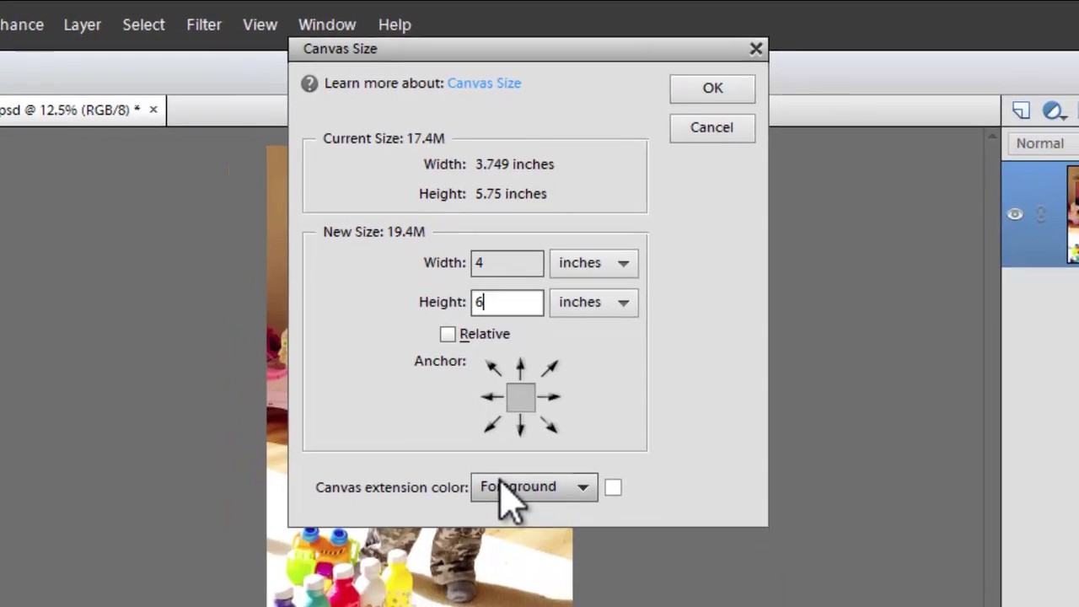
{"action": "left_click", "coordinate": [505, 557]}
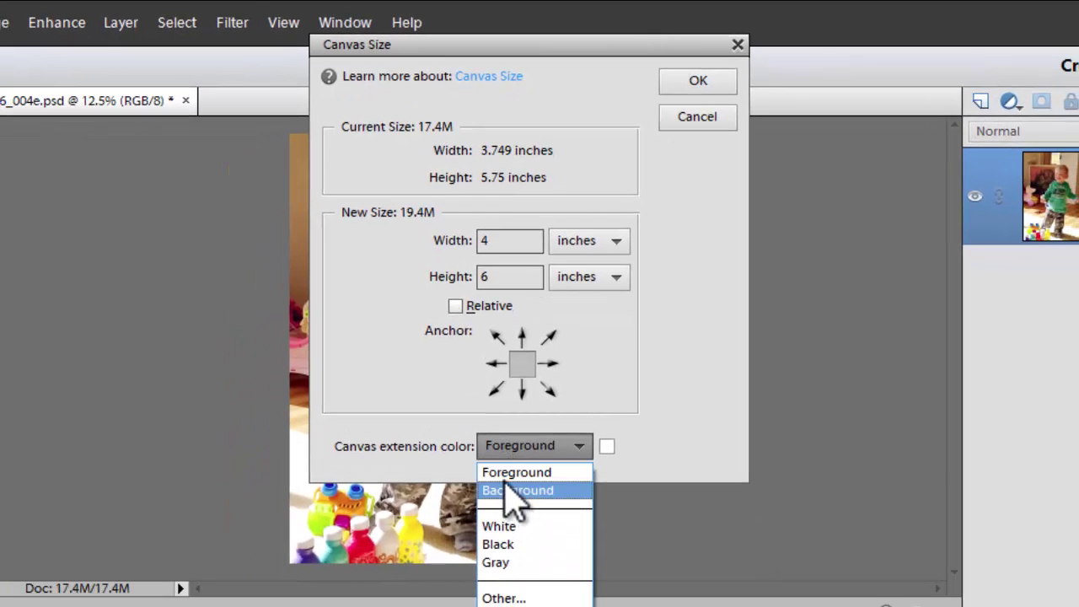
{"action": "left_click", "coordinate": [511, 478]}
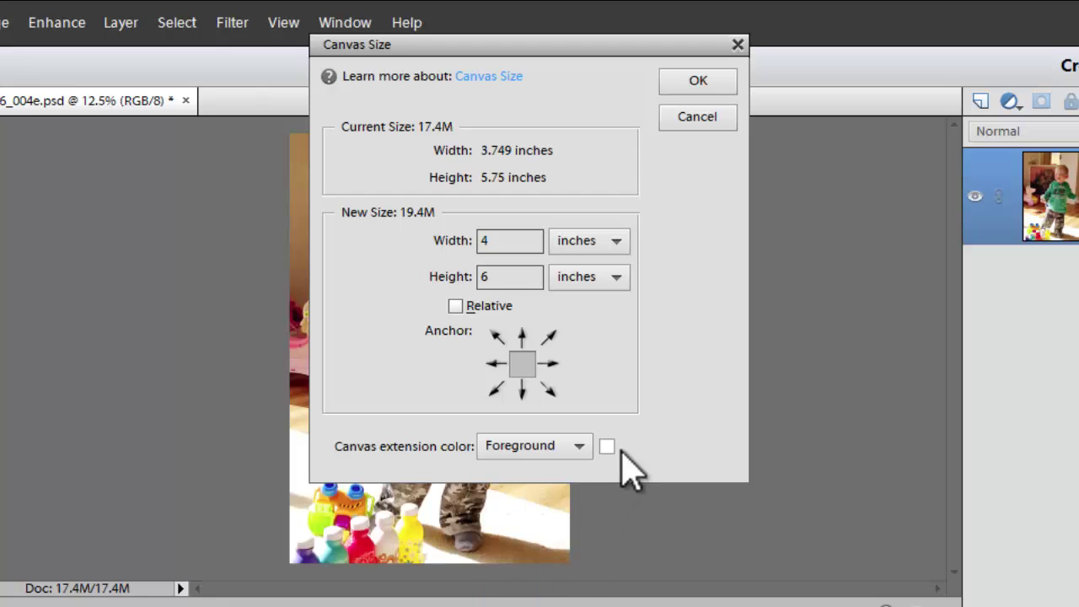
{"action": "left_click", "coordinate": [707, 81]}
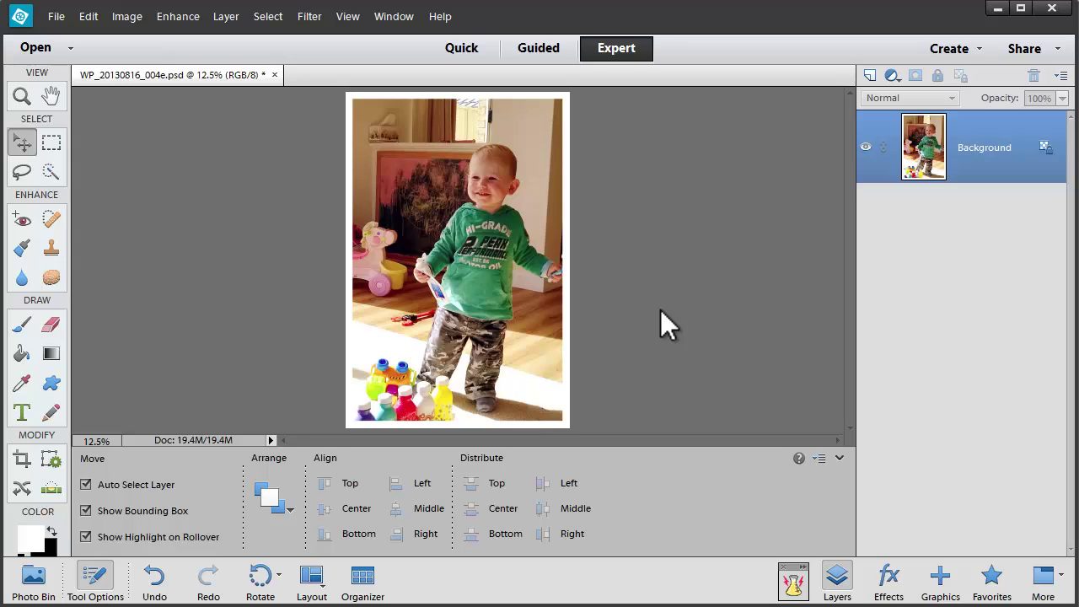
Step: Save the bordered photo to the Desktop as quality-12 JPEG 'WP_20130816_004e frame2.jpg'
{"action": "left_click", "coordinate": [55, 16]}
{"action": "left_click", "coordinate": [99, 178]}
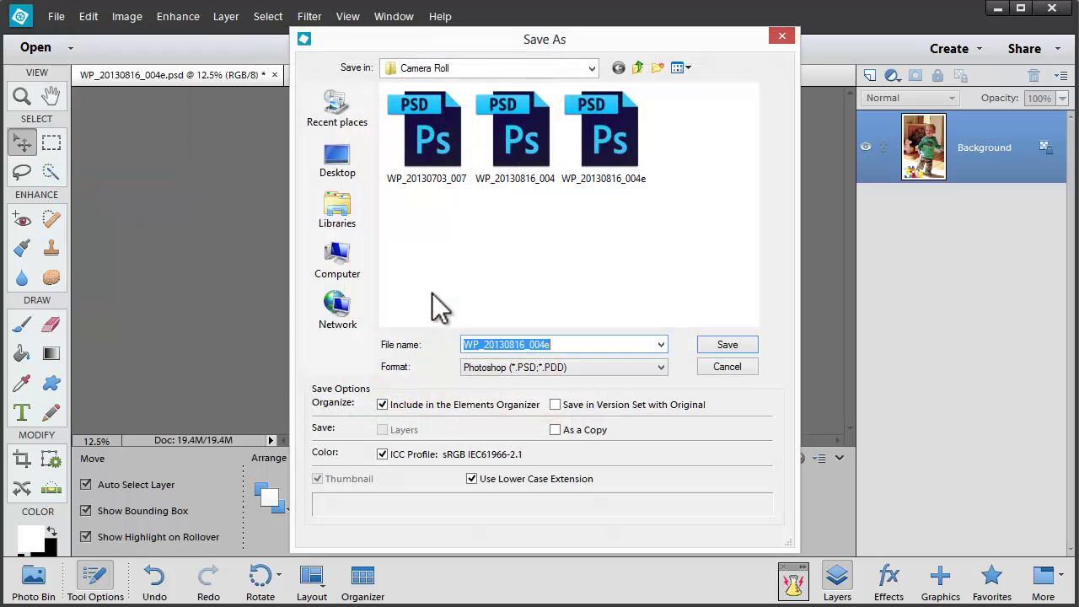
{"action": "left_click", "coordinate": [496, 367]}
{"action": "left_click", "coordinate": [506, 444]}
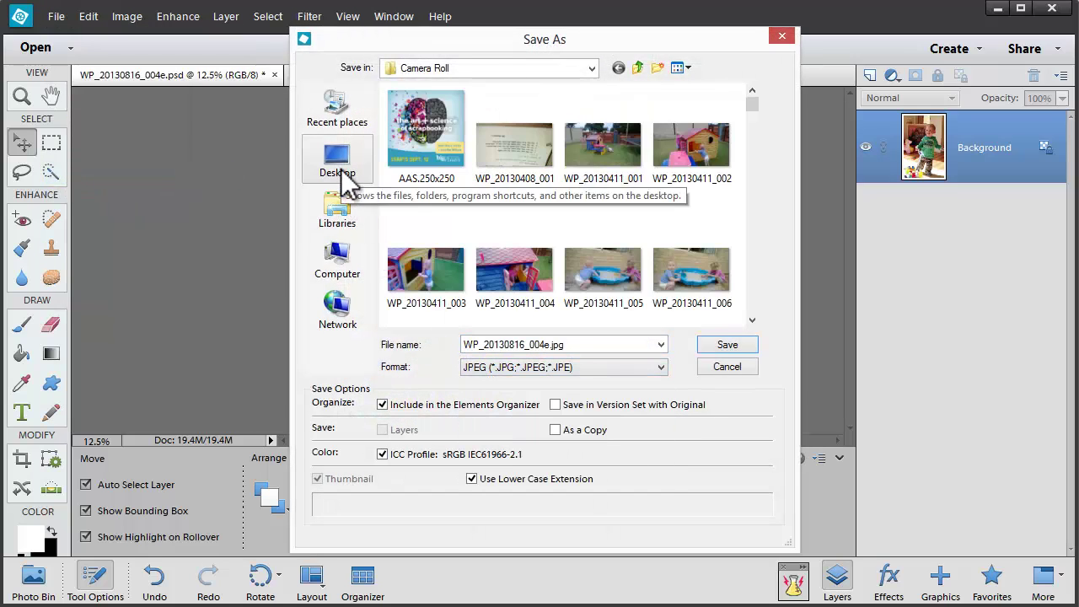
{"action": "left_click", "coordinate": [337, 161]}
{"action": "double_click", "coordinate": [555, 345]}
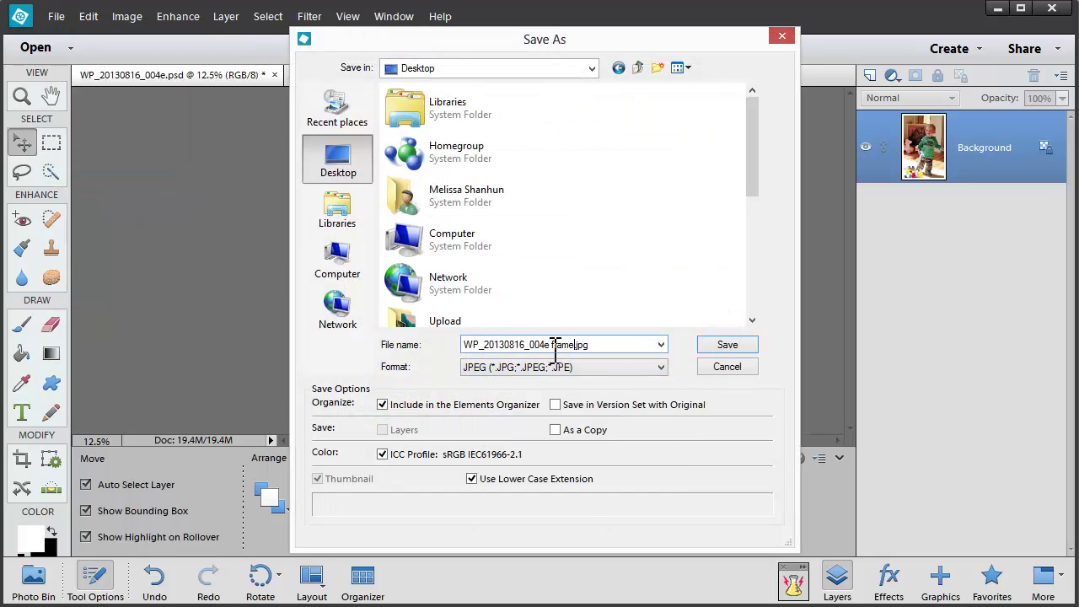
{"action": "key", "text": "Return"}
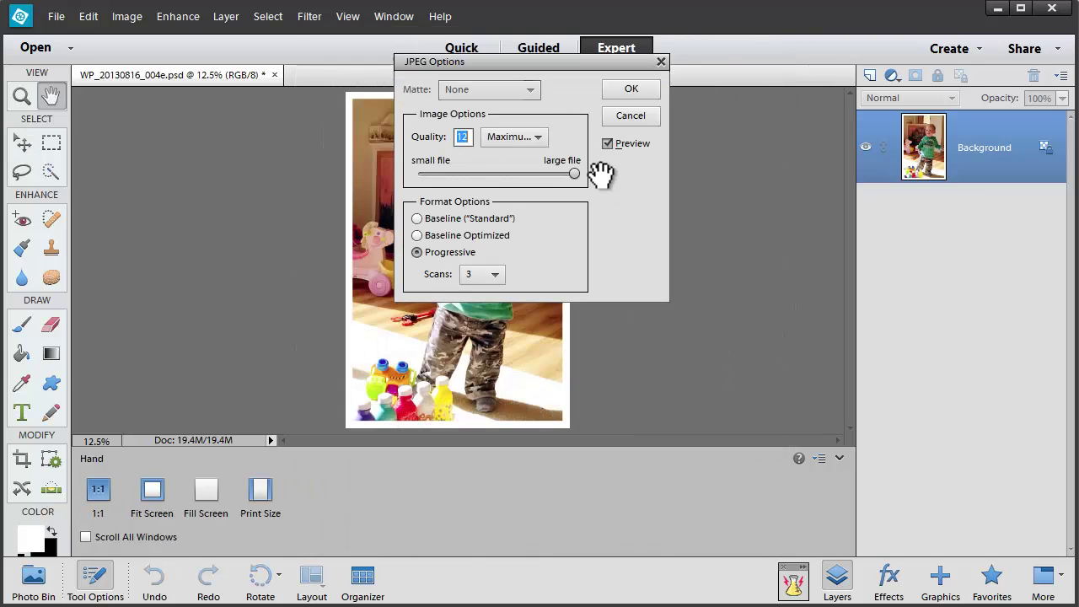
{"action": "left_click", "coordinate": [632, 90]}
{"action": "key", "text": "v"}
{"action": "left_click", "coordinate": [571, 281]}
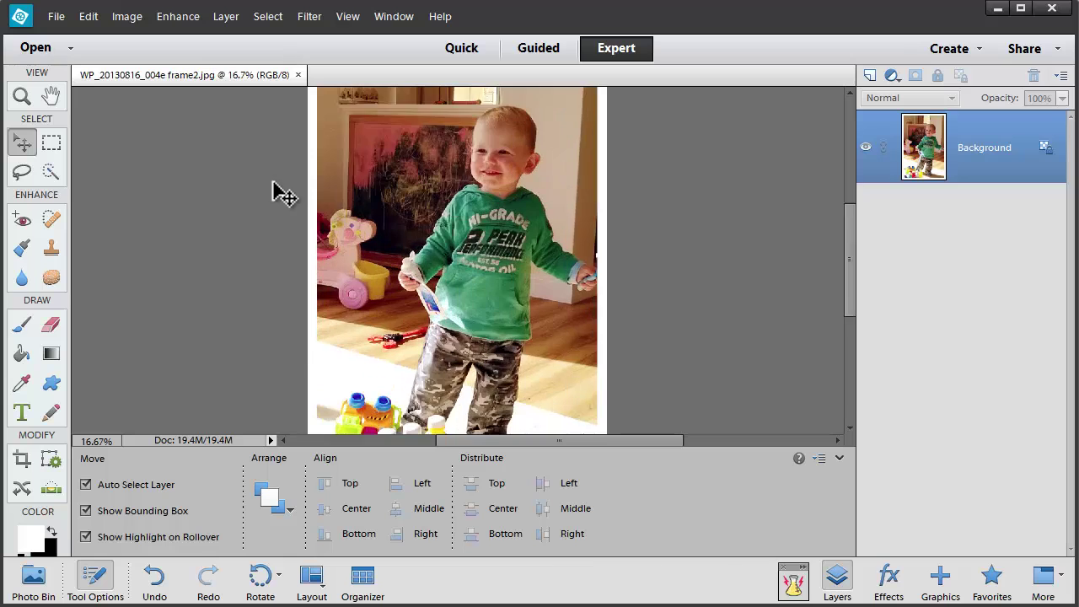
Step: Create a new horizontal text layer (Layer 1) near the bordered photo's bottom-left corner
{"action": "key", "text": "ctrl+equal"}
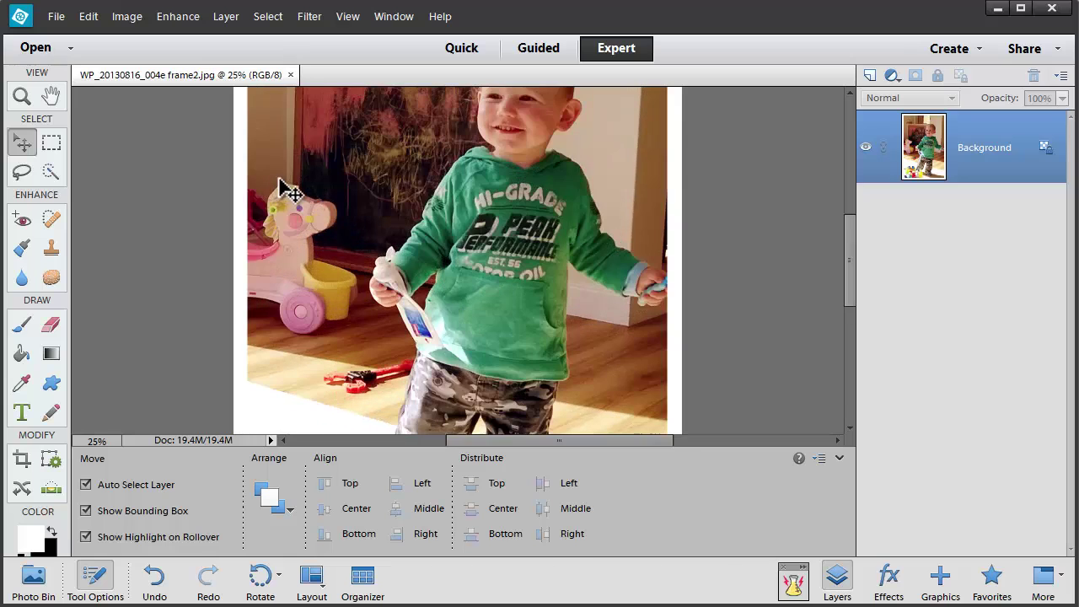
{"action": "left_click_drag", "start_coordinate": [850, 284], "coordinate": [782, 256]}
{"action": "key", "text": "ctrl+minus"}
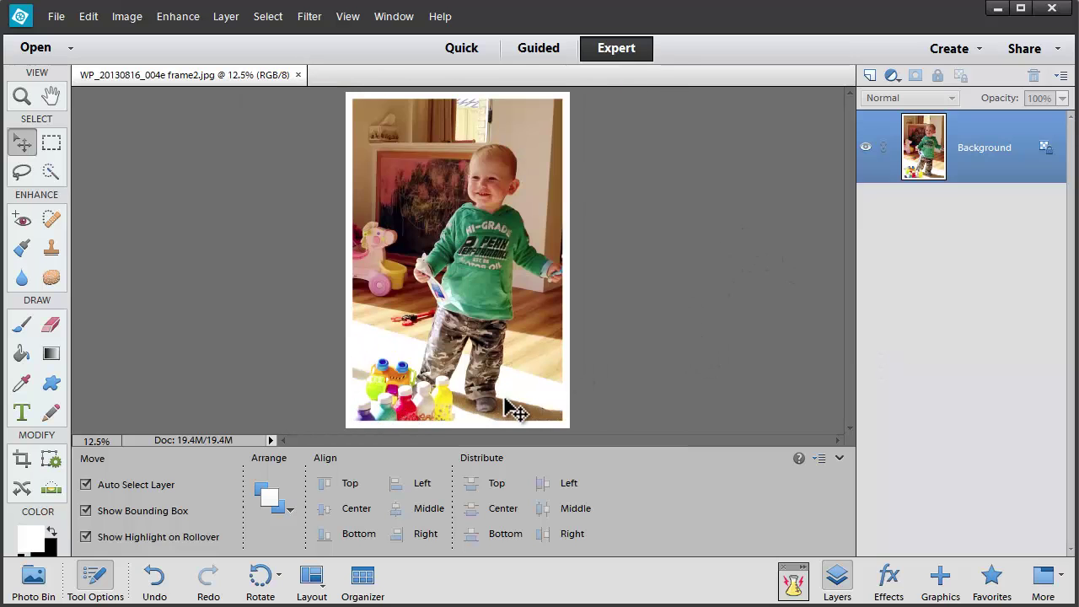
{"action": "left_click", "coordinate": [21, 411]}
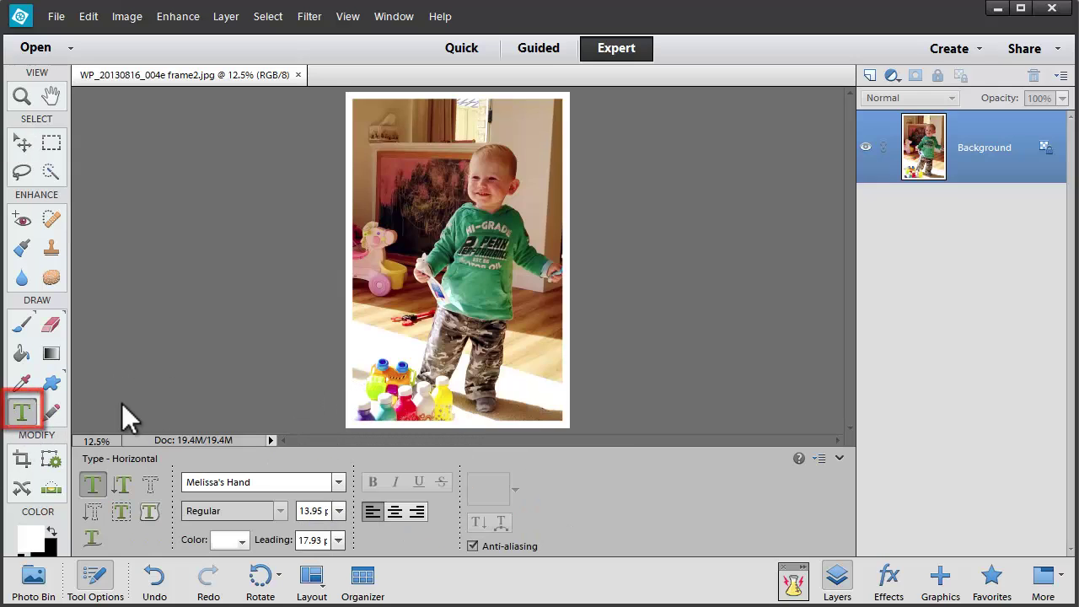
{"action": "left_click", "coordinate": [364, 404]}
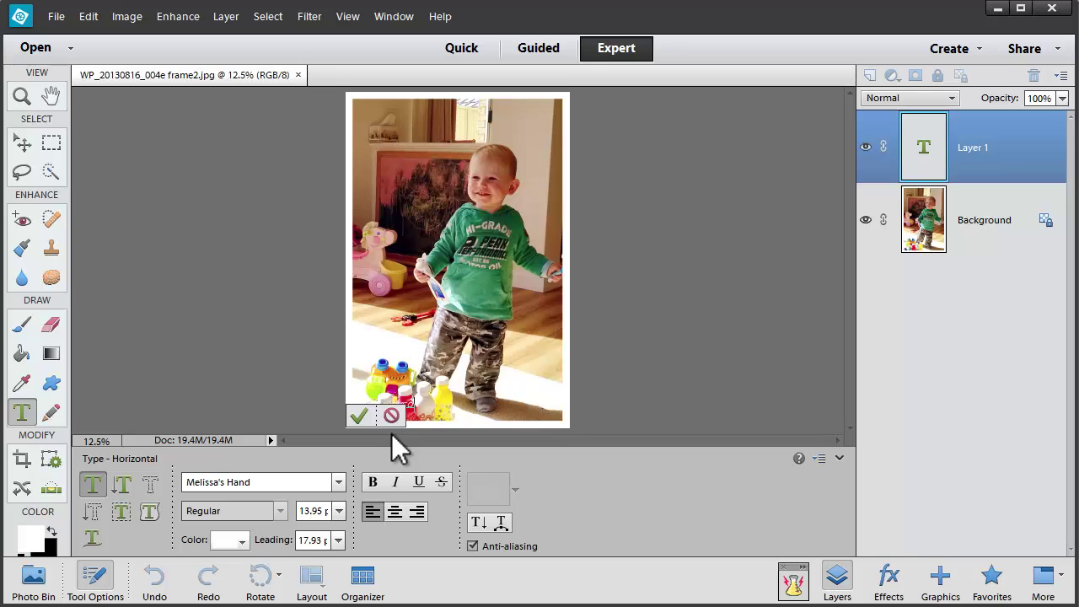
{"action": "key", "text": "ctrl+a"}
Step: Change the caption font to Melissa's Print
{"action": "left_click", "coordinate": [338, 483]}
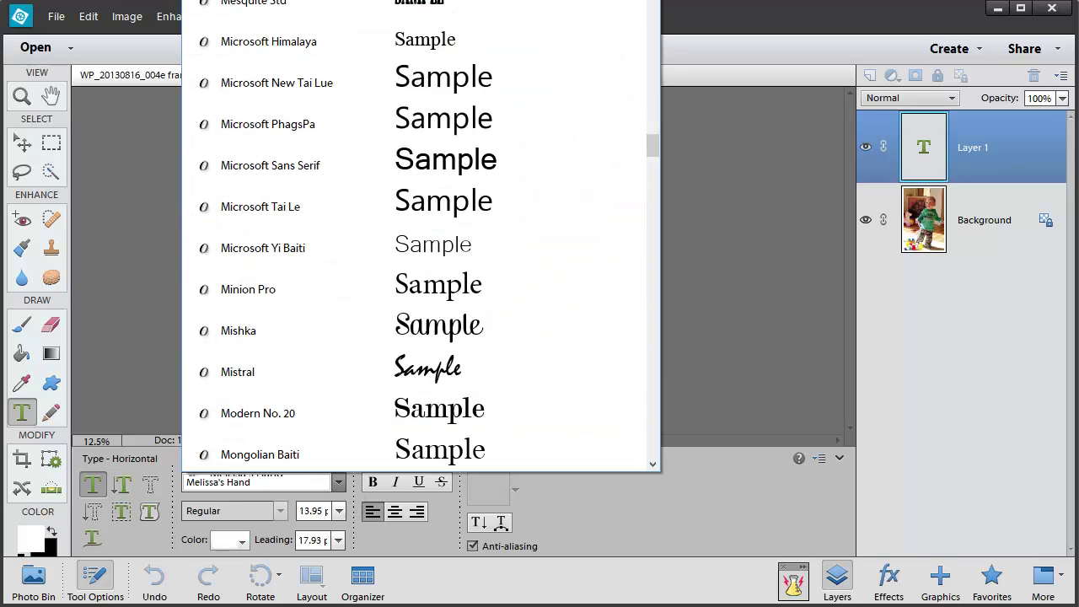
{"action": "key", "text": "Escape"}
{"action": "key", "text": "Down"}
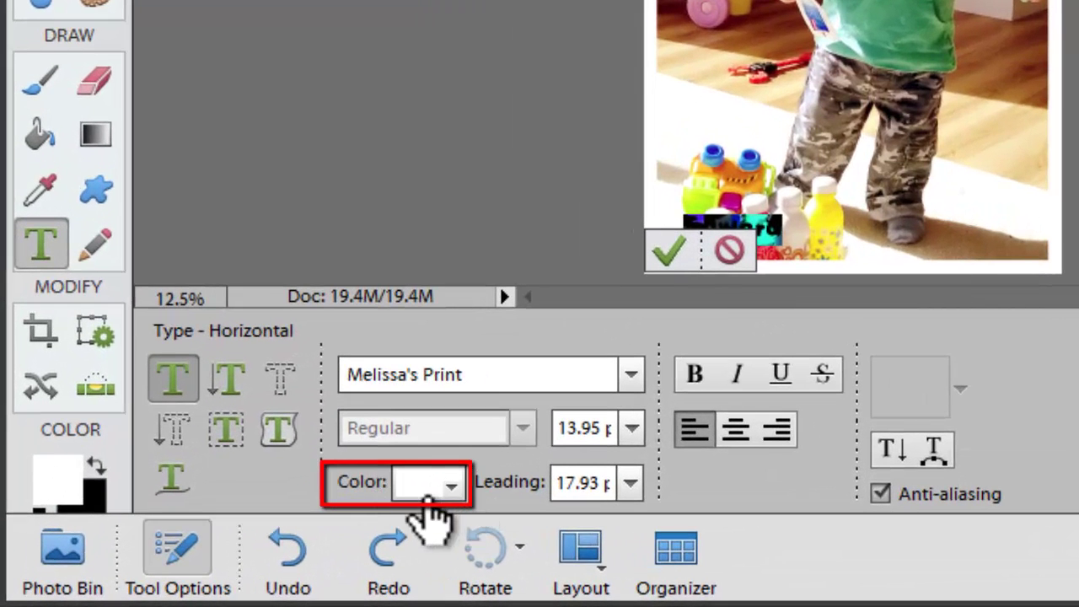
Step: Set the text colour to green 258754 sampled from the toddler's shirt
{"action": "left_click", "coordinate": [451, 489]}
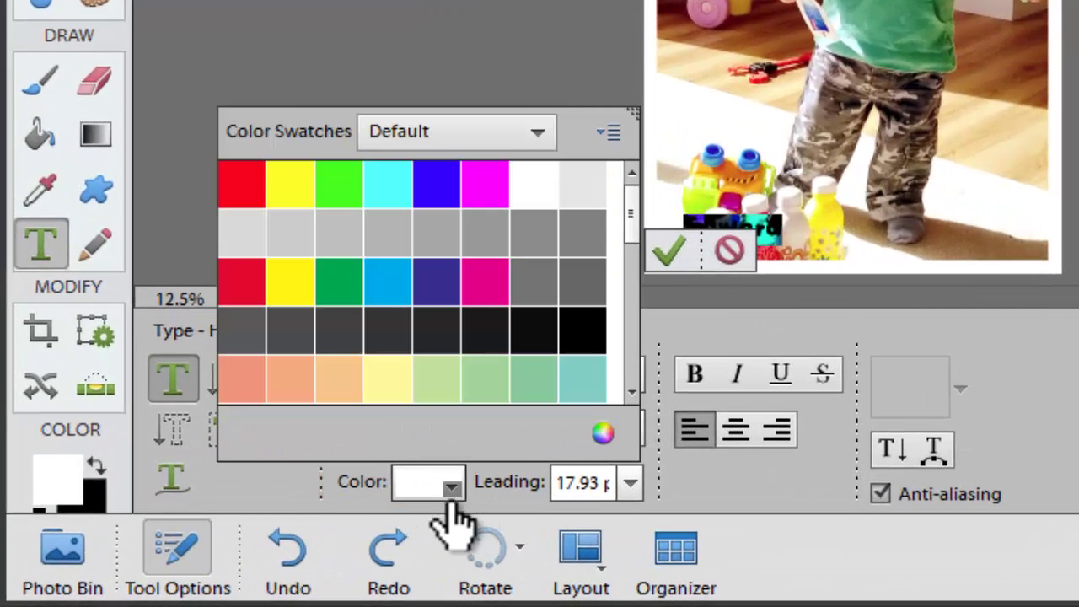
{"action": "left_click", "coordinate": [604, 434]}
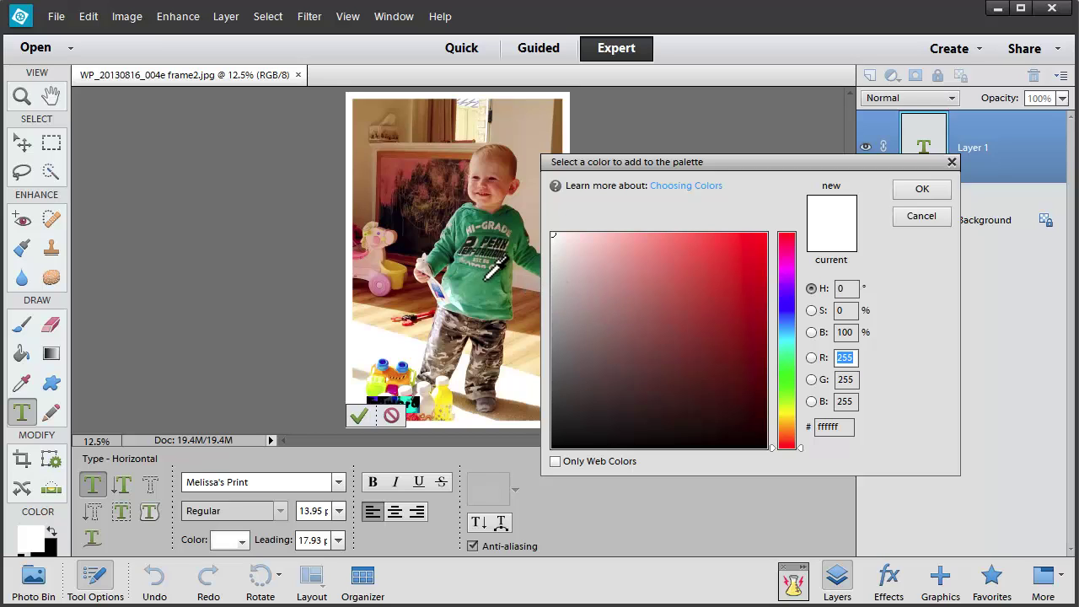
{"action": "left_click", "coordinate": [488, 289]}
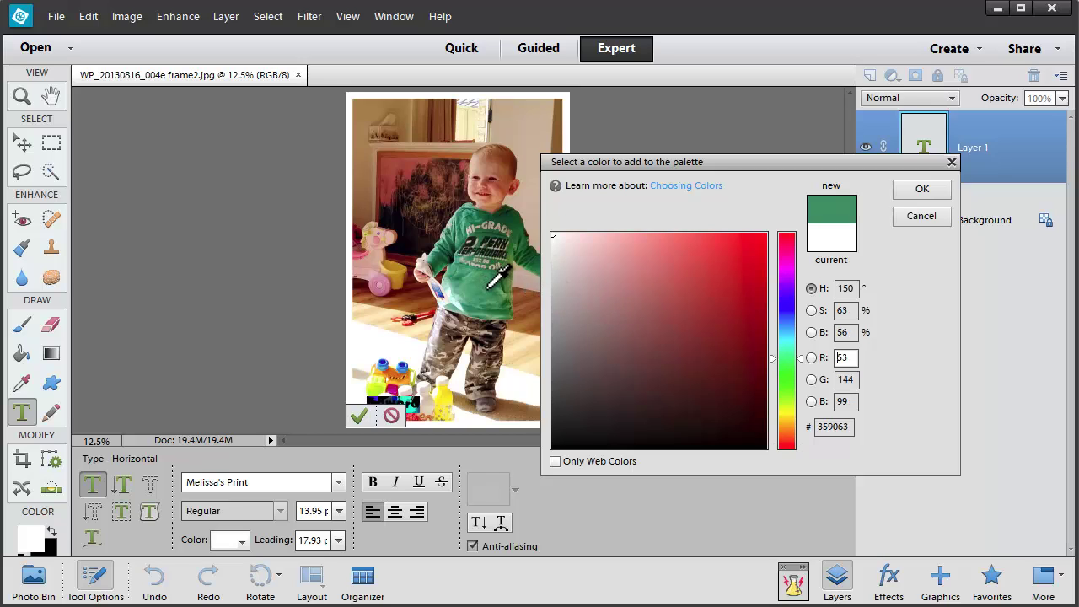
{"action": "left_click", "coordinate": [492, 286]}
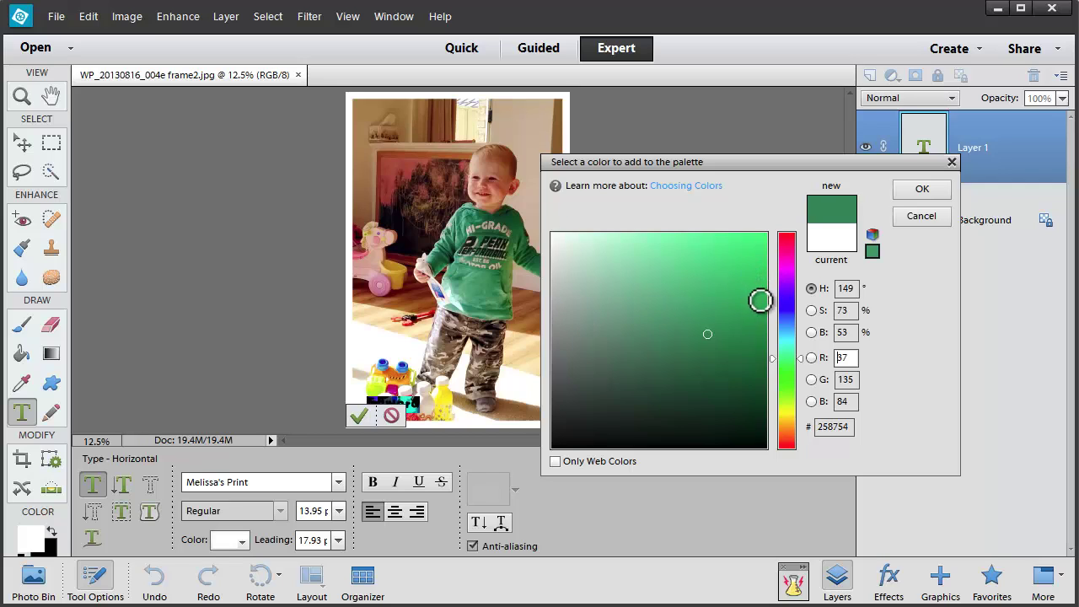
{"action": "left_click", "coordinate": [919, 192]}
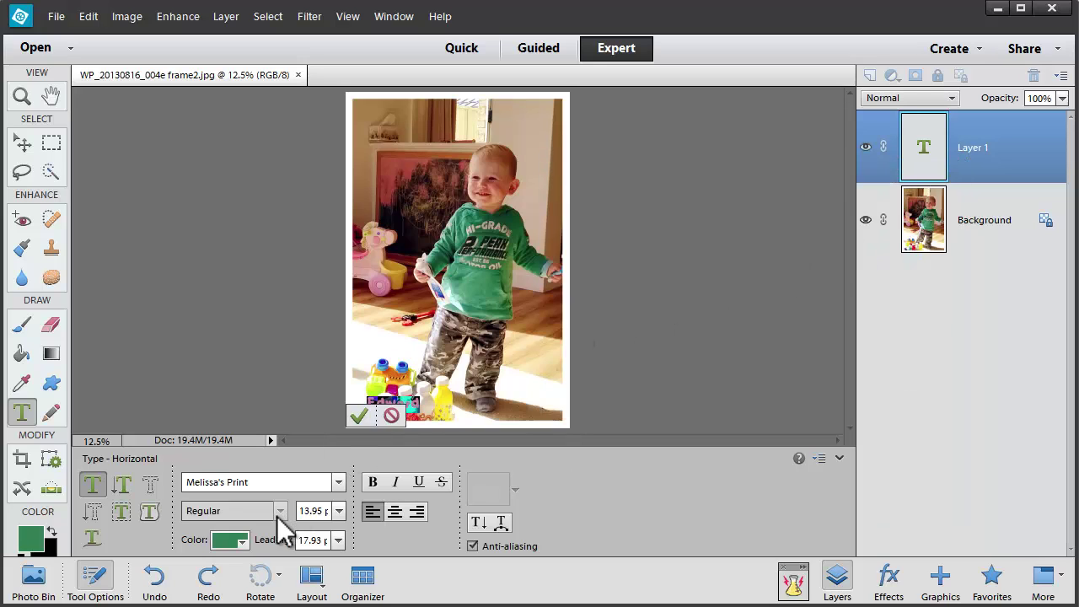
Step: Set the name caption's font size to 36 pt and commit the text
{"action": "left_click", "coordinate": [339, 511]}
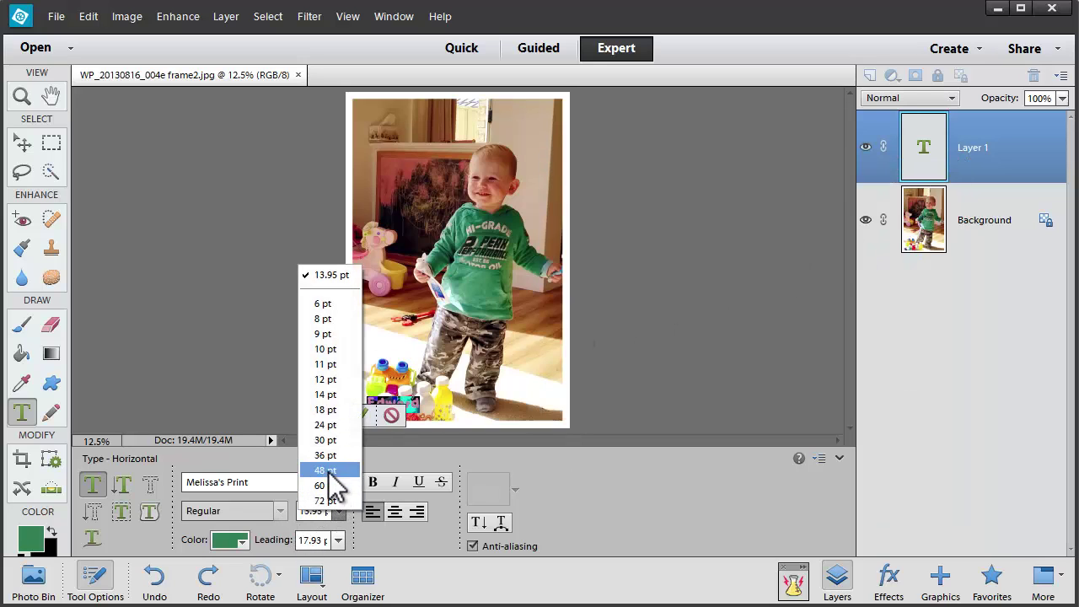
{"action": "left_click", "coordinate": [334, 477]}
{"action": "left_click", "coordinate": [339, 511]}
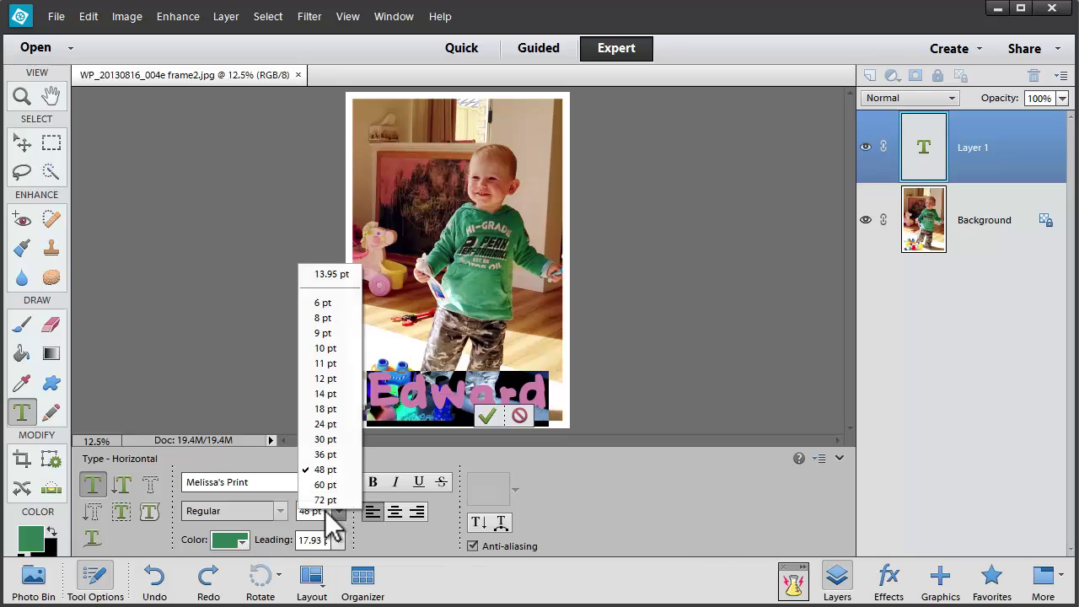
{"action": "left_click", "coordinate": [327, 452]}
{"action": "left_click", "coordinate": [440, 417]}
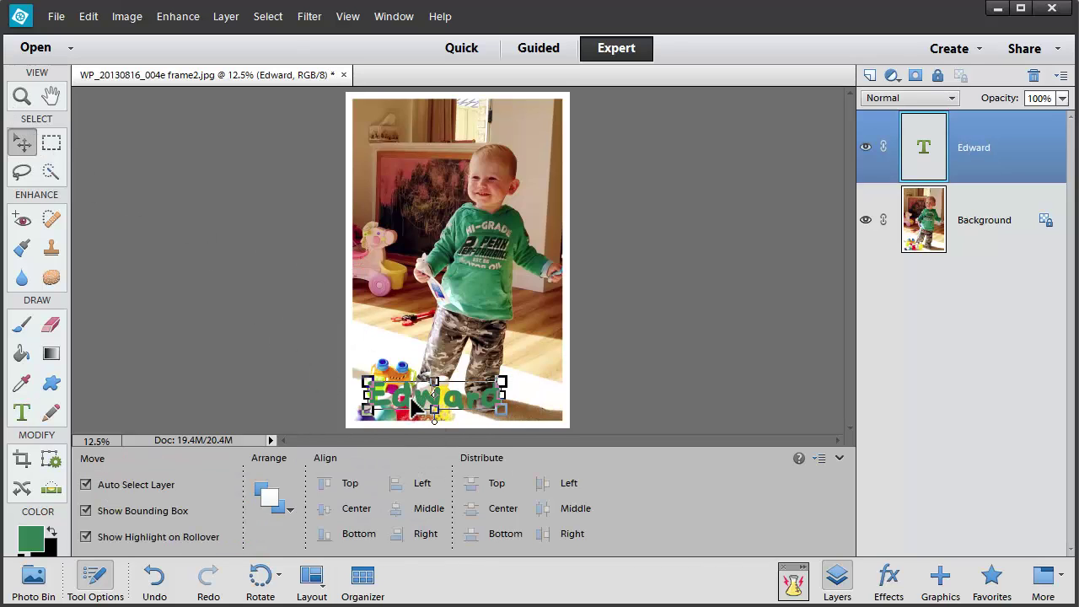
Step: Move the caption down to run along the photo's bottom edge
{"action": "left_click_drag", "start_coordinate": [413, 404], "coordinate": [400, 424]}
{"action": "mouse_move", "coordinate": [419, 481]}
{"action": "left_mouse_down"}
{"action": "mouse_move", "coordinate": [414, 468]}
{"action": "mouse_move", "coordinate": [421, 474]}
{"action": "left_mouse_up"}
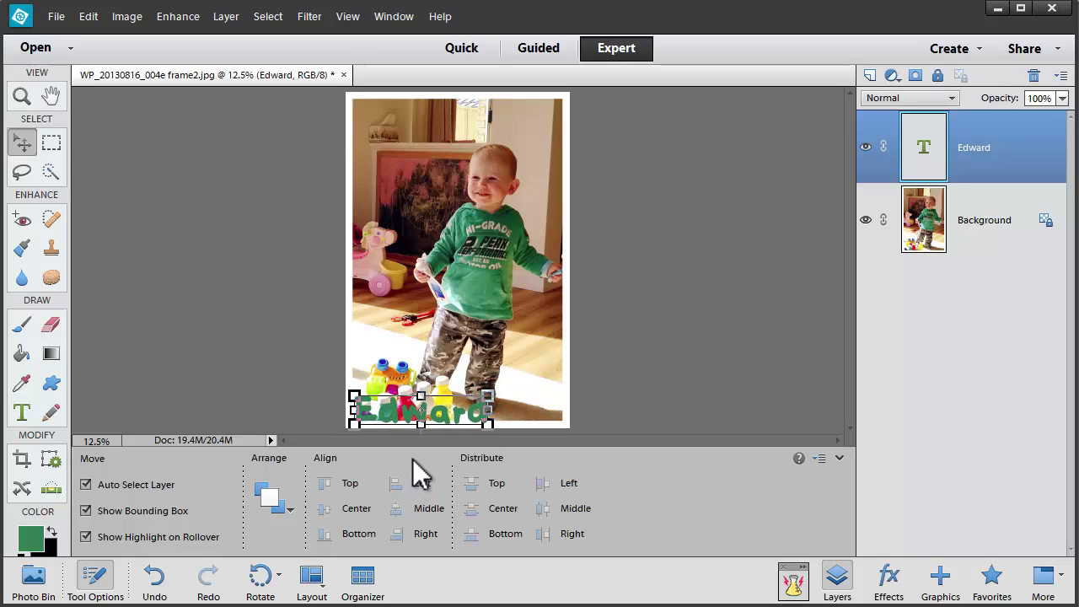
{"action": "key", "text": "ctrl+equal"}
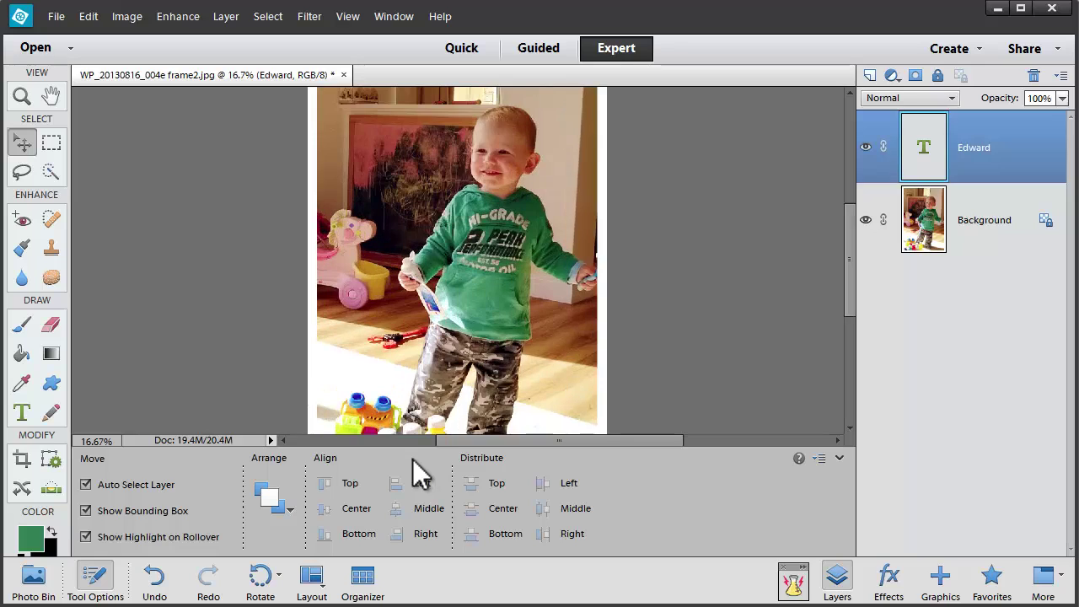
{"action": "left_click_drag", "start_coordinate": [848, 291], "coordinate": [849, 333]}
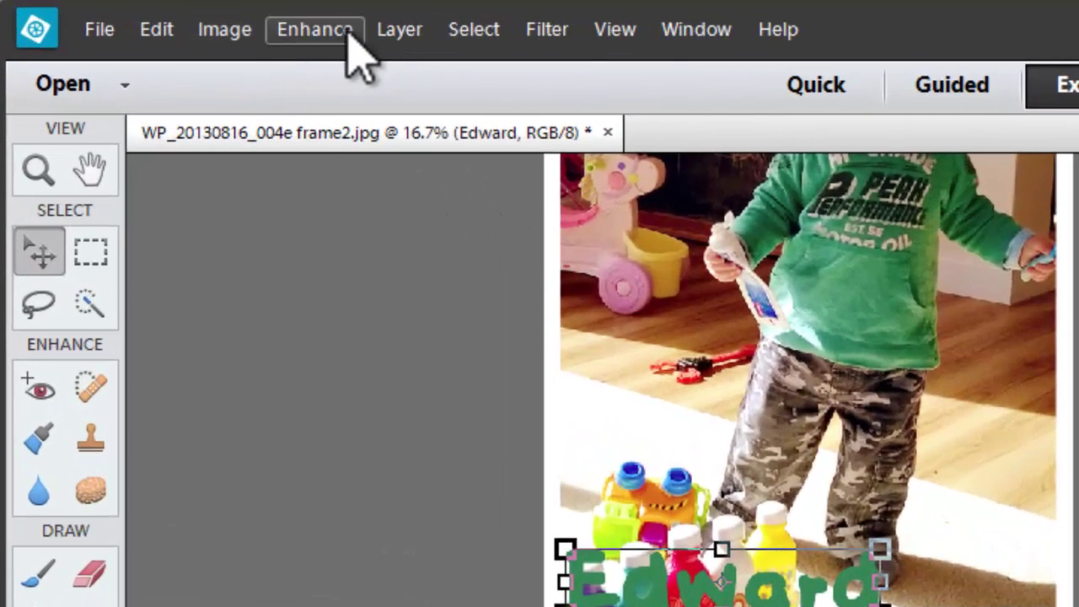
Step: Add a 37 px white Stroke layer style to the caption via Layer Style settings
{"action": "left_click", "coordinate": [384, 31]}
{"action": "mouse_move", "coordinate": [398, 211]}
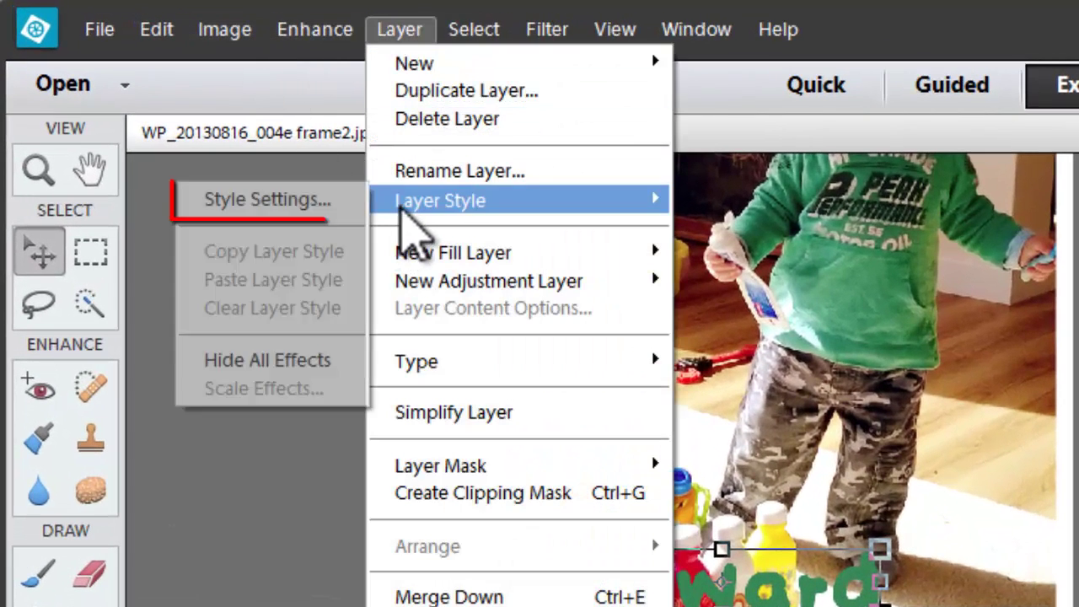
{"action": "left_click", "coordinate": [280, 205]}
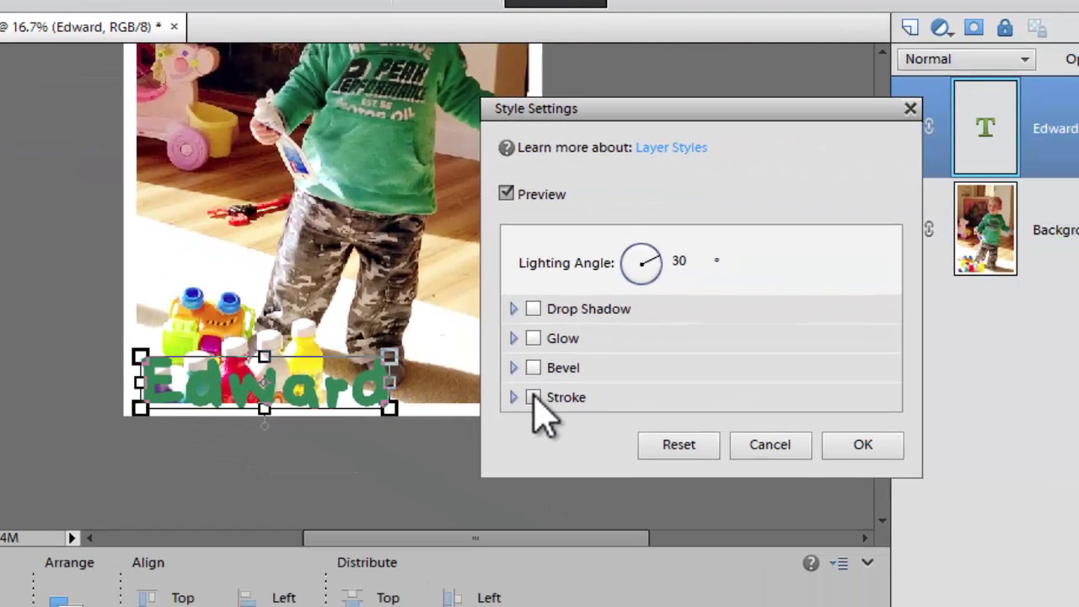
{"action": "left_click", "coordinate": [886, 533]}
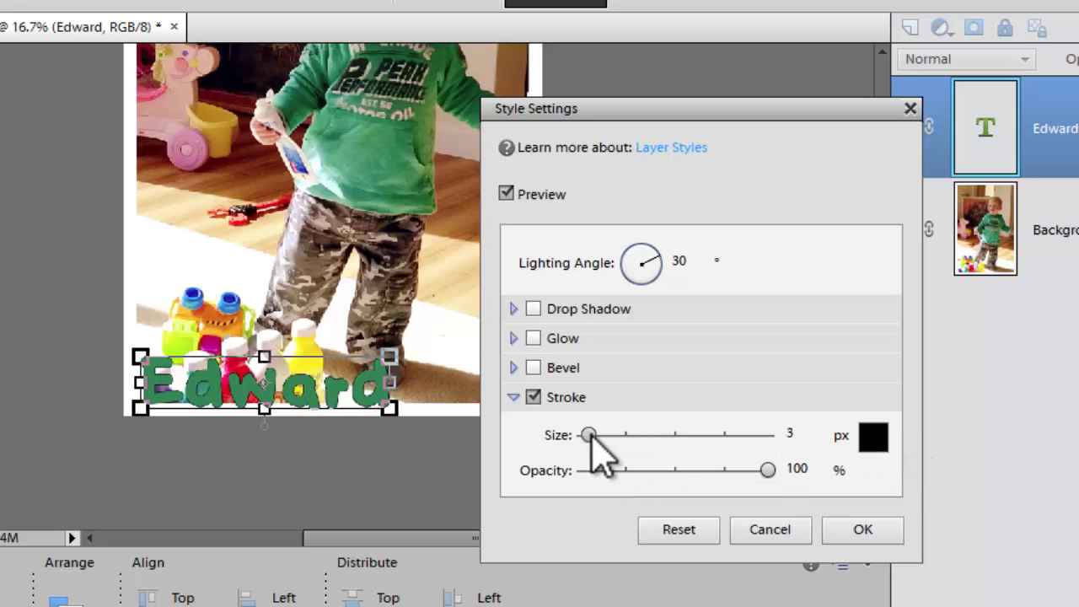
{"action": "left_click_drag", "start_coordinate": [589, 435], "coordinate": [603, 437]}
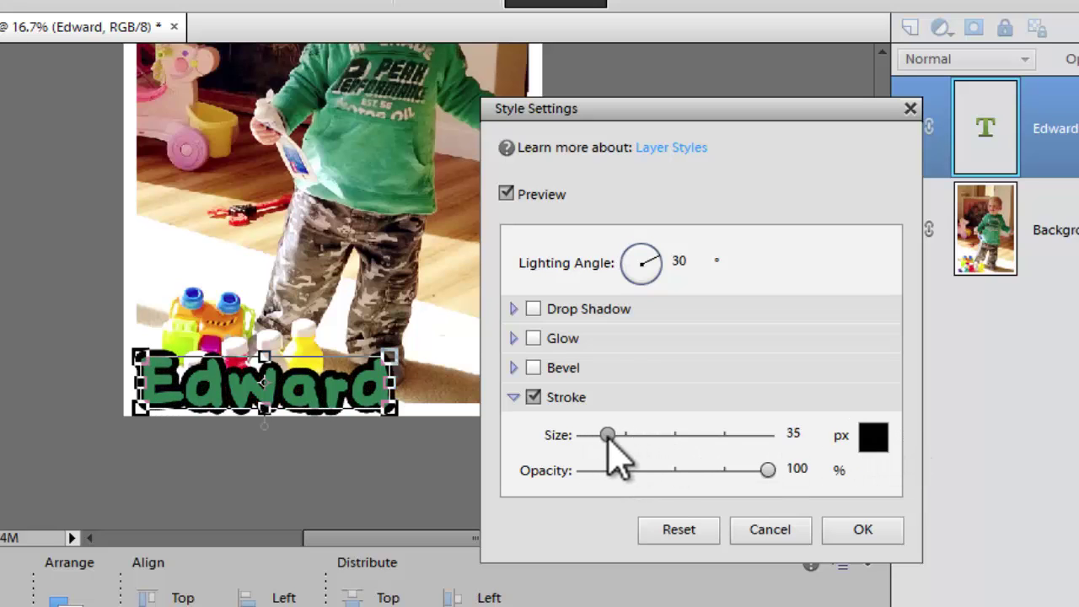
{"action": "left_click_drag", "start_coordinate": [608, 436], "coordinate": [612, 436]}
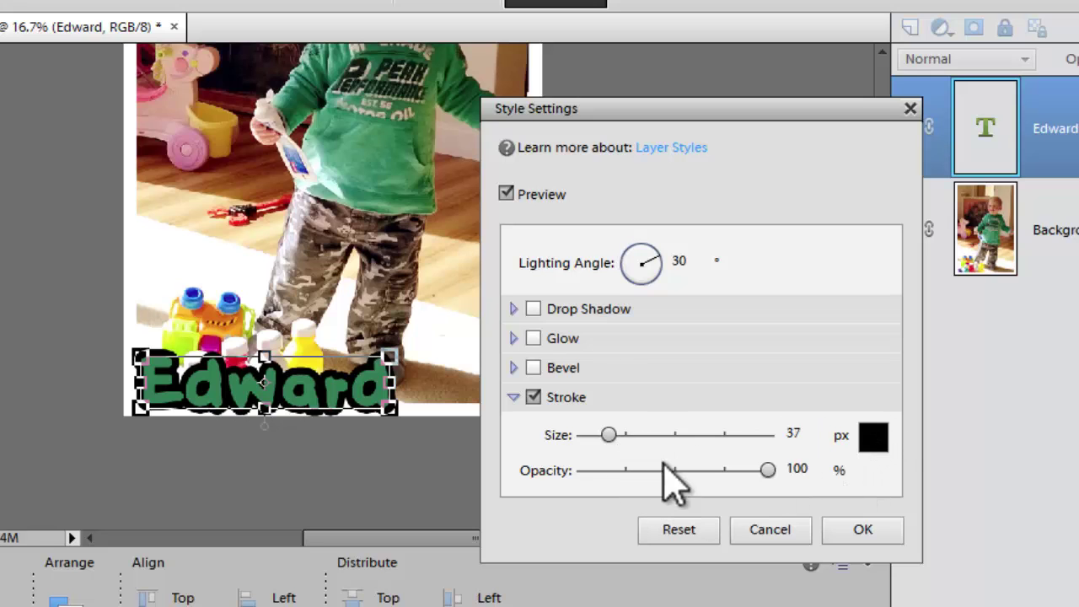
{"action": "left_click", "coordinate": [875, 447]}
{"action": "left_click_drag", "start_coordinate": [551, 360], "coordinate": [442, 244]}
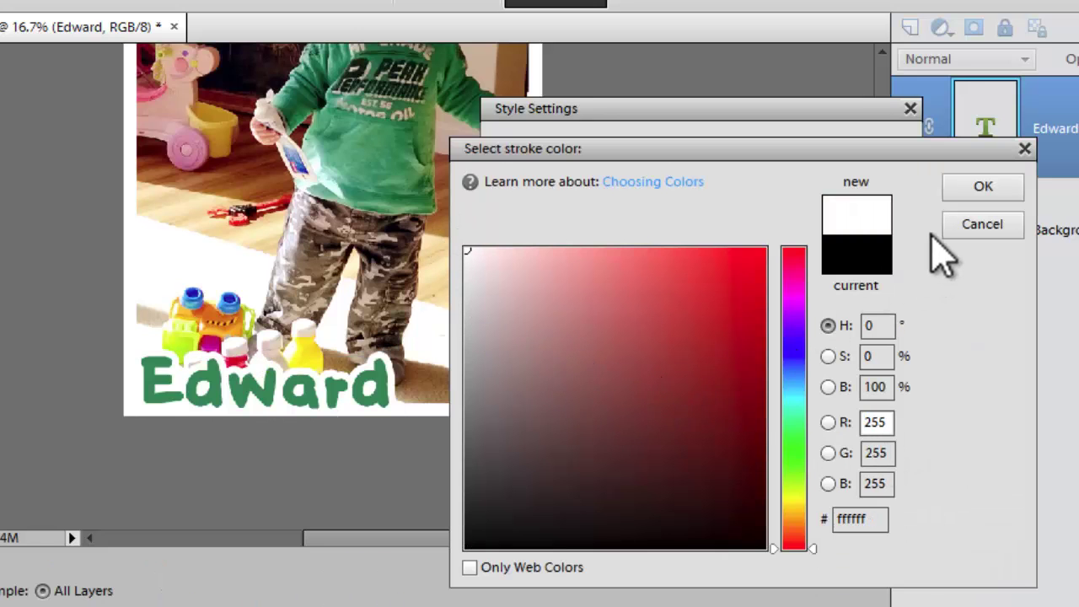
{"action": "left_click", "coordinate": [970, 192]}
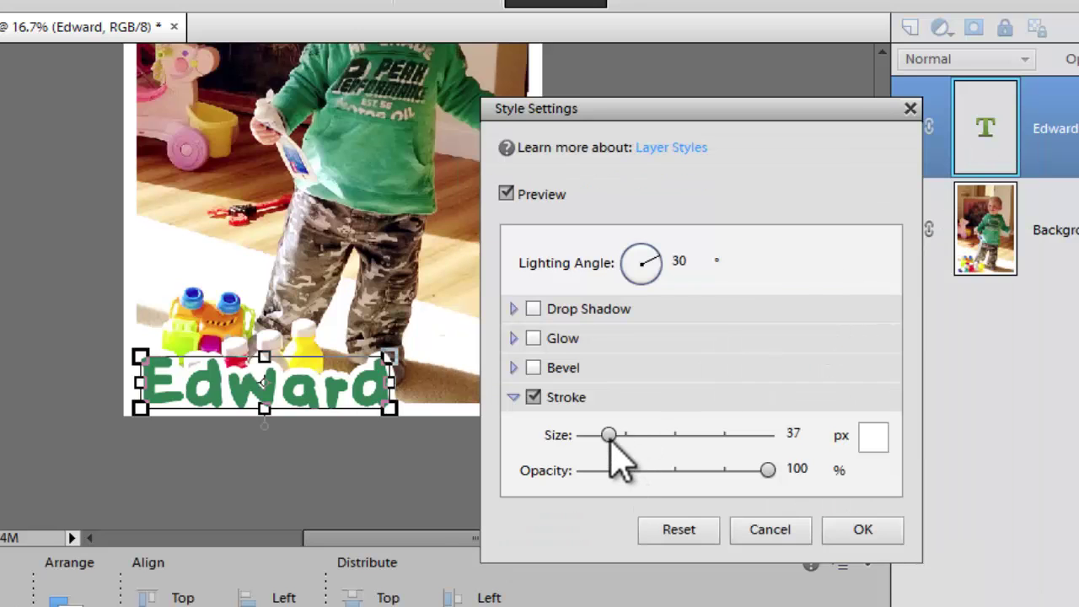
{"action": "mouse_move", "coordinate": [610, 437]}
{"action": "left_mouse_down"}
{"action": "mouse_move", "coordinate": [631, 437]}
{"action": "mouse_move", "coordinate": [589, 440]}
{"action": "mouse_move", "coordinate": [610, 439]}
{"action": "left_mouse_up"}
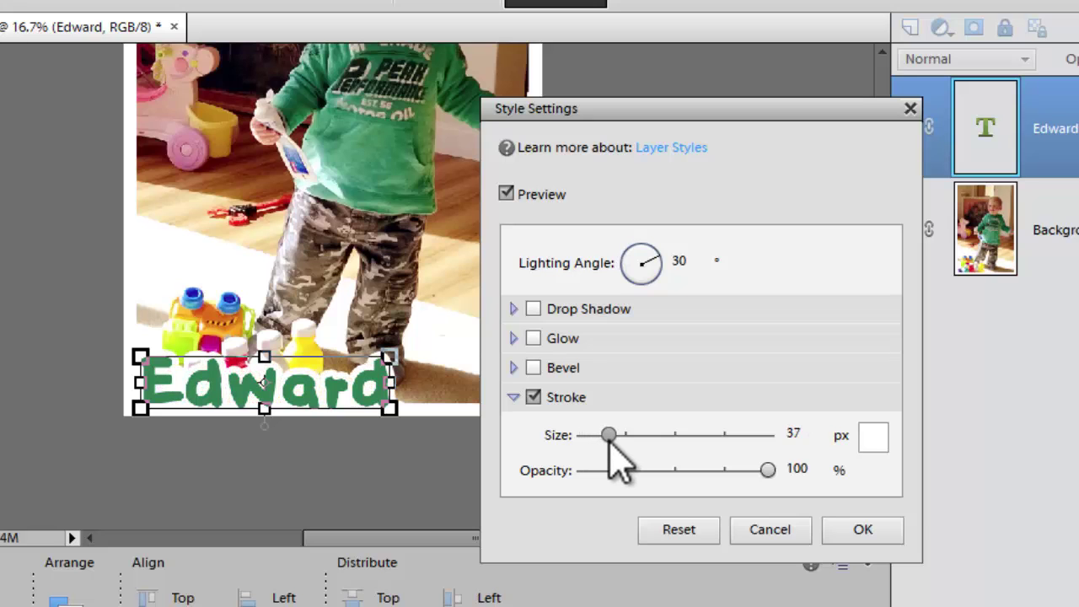
{"action": "left_click", "coordinate": [864, 530]}
{"action": "left_click", "coordinate": [545, 514]}
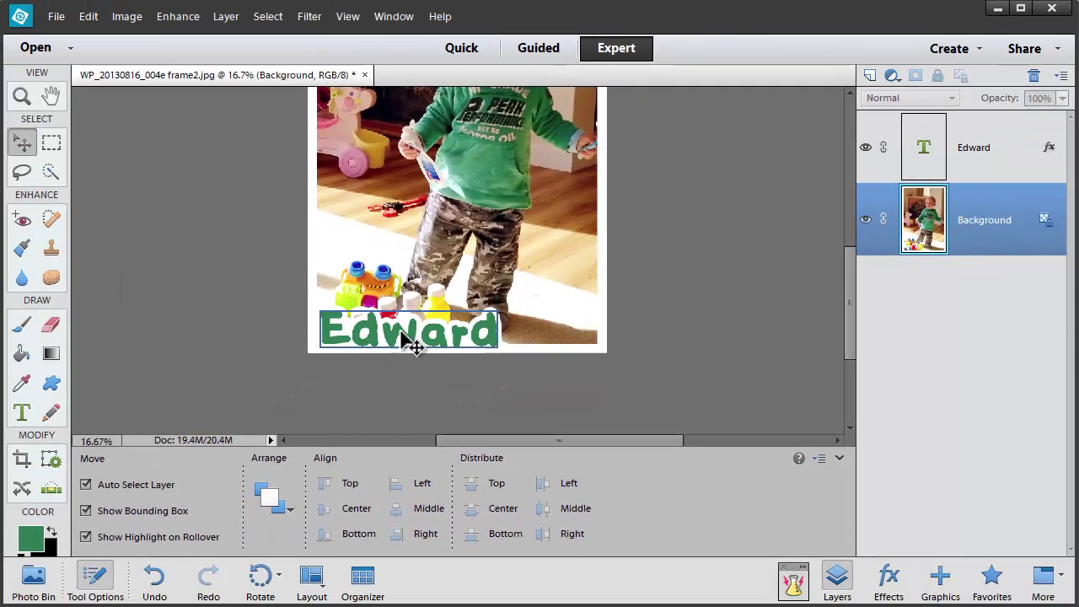
Step: Nudge the caption layer slightly up and left, then zoom out to the whole photo
{"action": "left_click", "coordinate": [944, 171]}
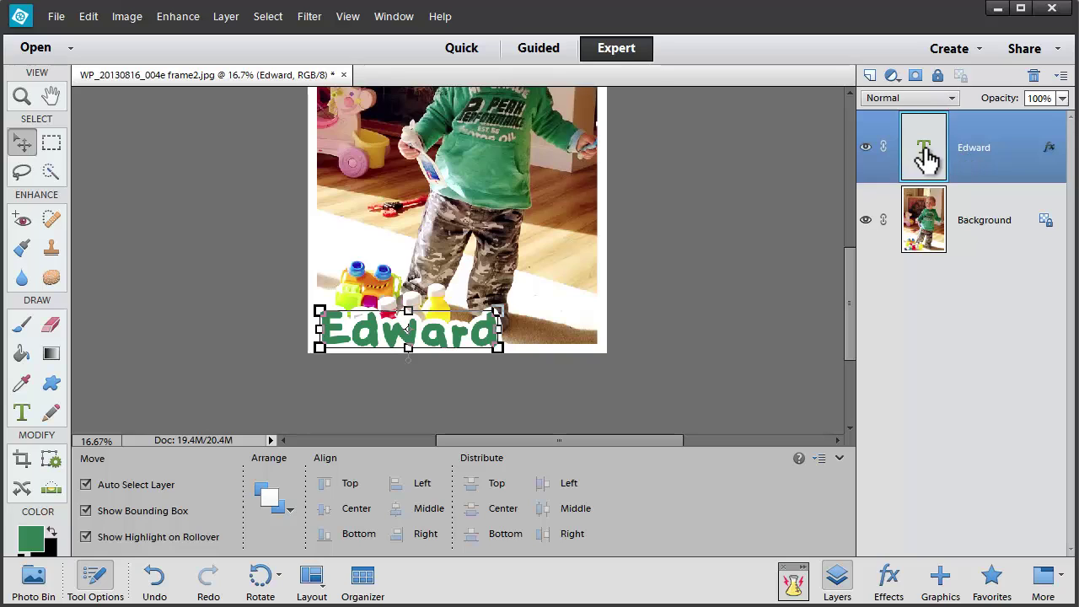
{"action": "left_click", "coordinate": [431, 346]}
{"action": "mouse_move", "coordinate": [431, 346]}
{"action": "left_mouse_down"}
{"action": "mouse_move", "coordinate": [422, 340]}
{"action": "mouse_move", "coordinate": [431, 352]}
{"action": "left_mouse_up"}
{"action": "key", "text": "shift+Up"}
{"action": "key", "text": "shift+Up"}
{"action": "key", "text": "shift+Up"}
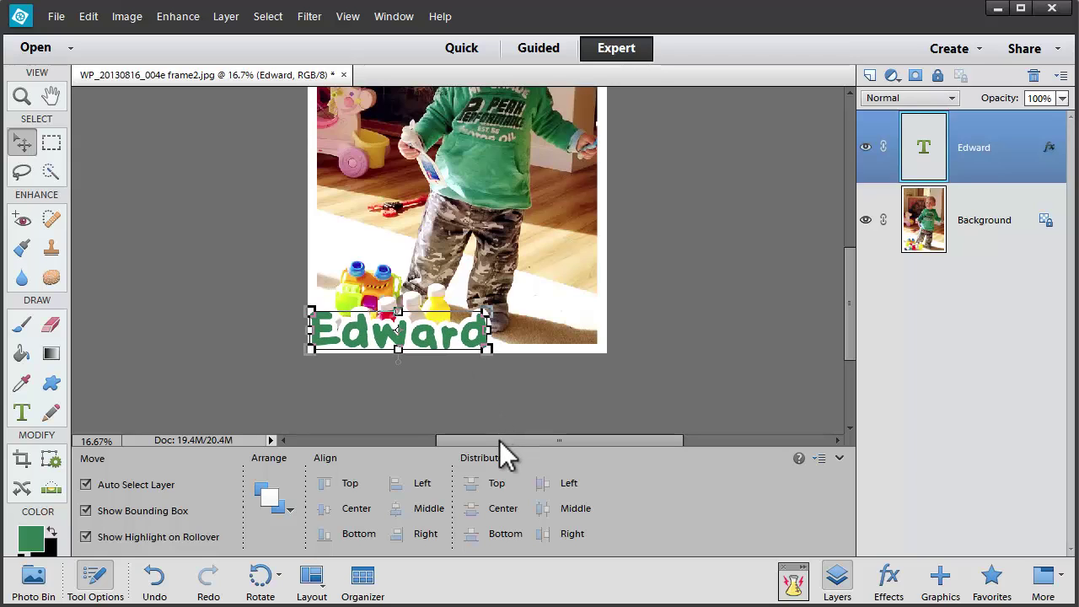
{"action": "left_click", "coordinate": [474, 424]}
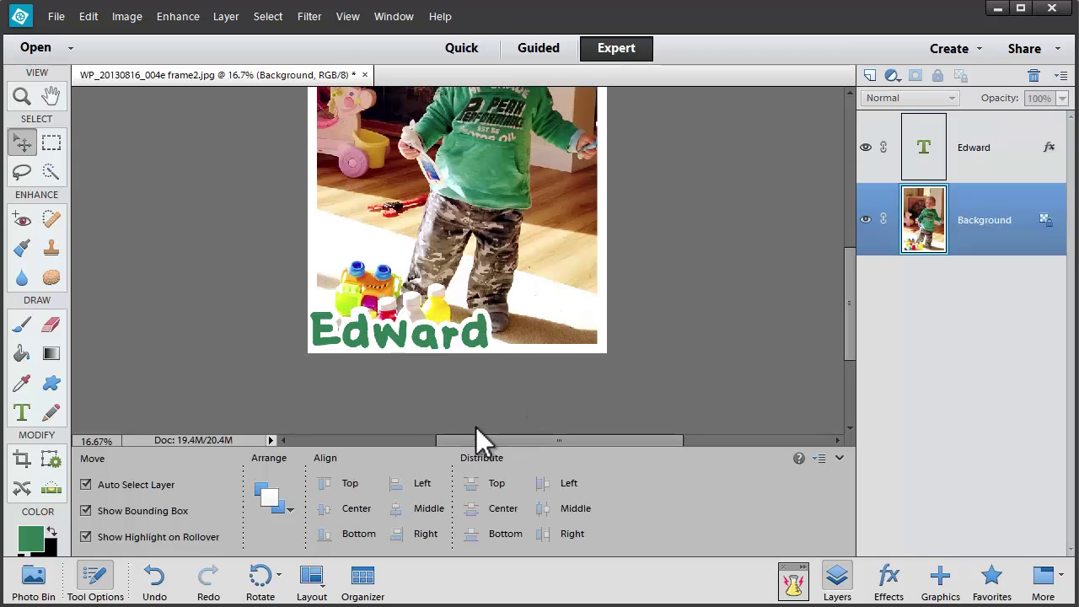
{"action": "key", "text": "ctrl+minus"}
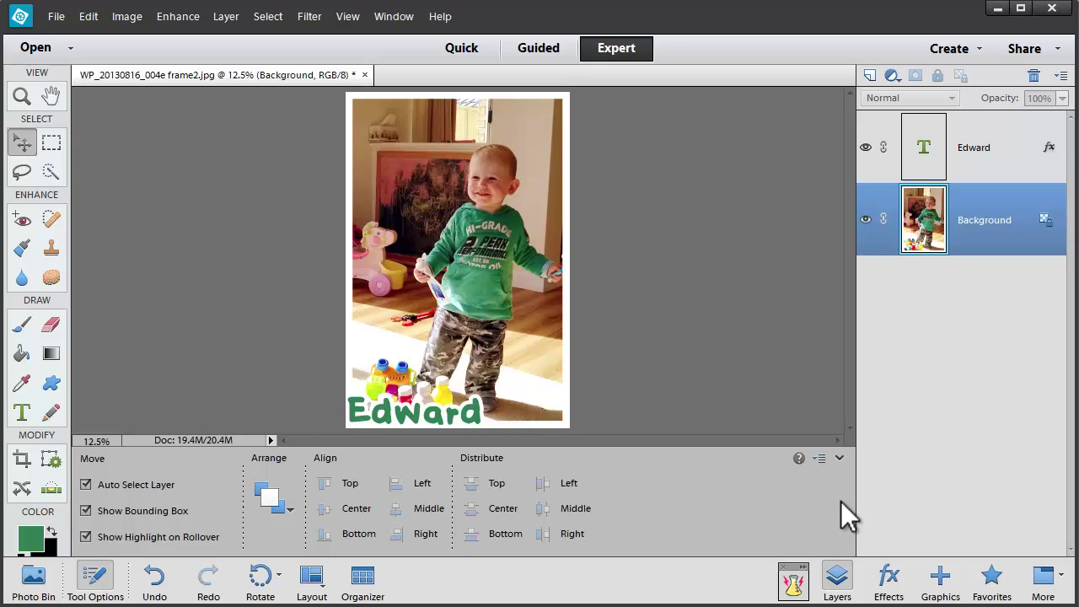
Step: Save the image in Photoshop PSD format as 'WP_20130816_004e frame2.psd' on the Desktop
{"action": "left_click", "coordinate": [54, 17]}
{"action": "left_click", "coordinate": [97, 174]}
{"action": "left_click", "coordinate": [502, 368]}
{"action": "left_click", "coordinate": [506, 383]}
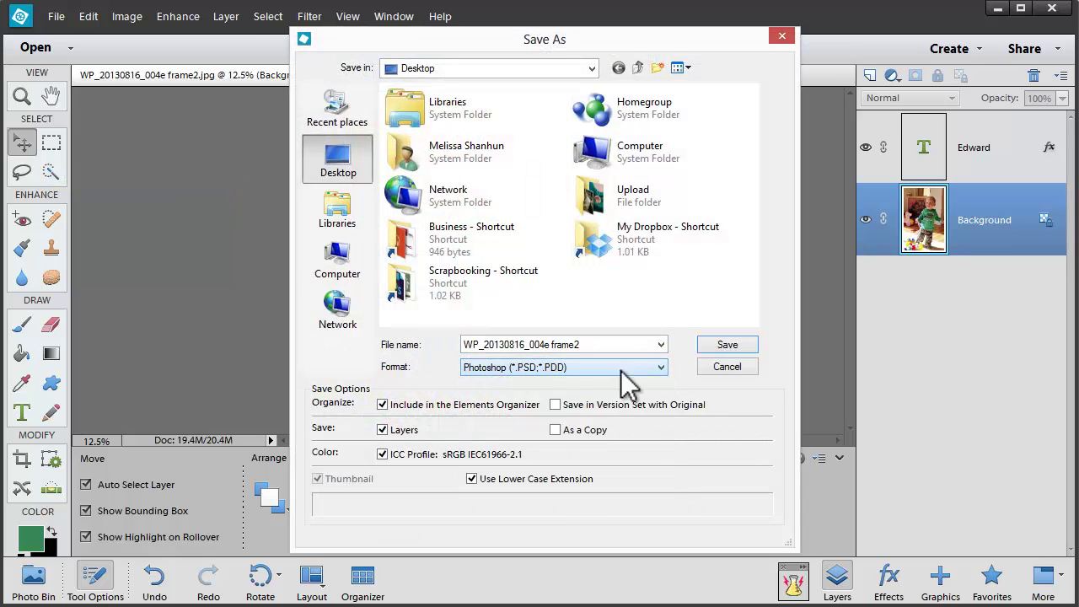
{"action": "left_click", "coordinate": [727, 345]}
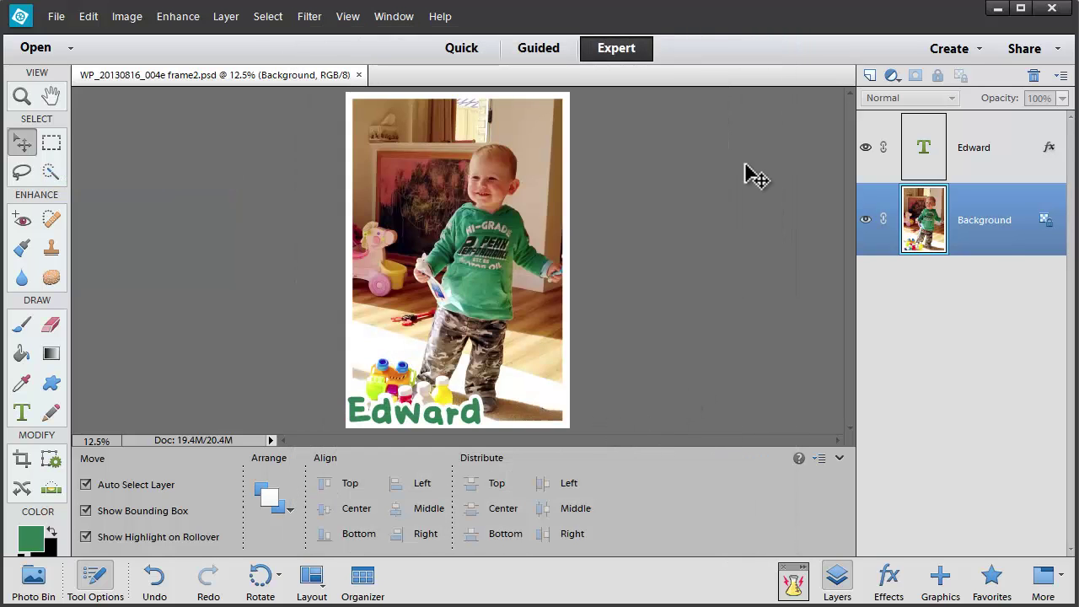